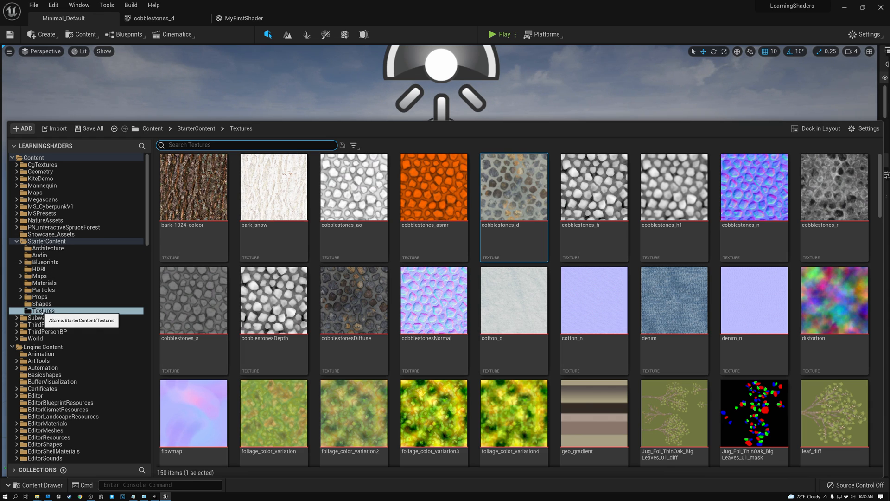
- Open the cobblestones_d texture and compare cobblestones_d.tga with cobblestones_d.psd while browsing for its source file, leaving without replacing it
mouse_move(503, 185)
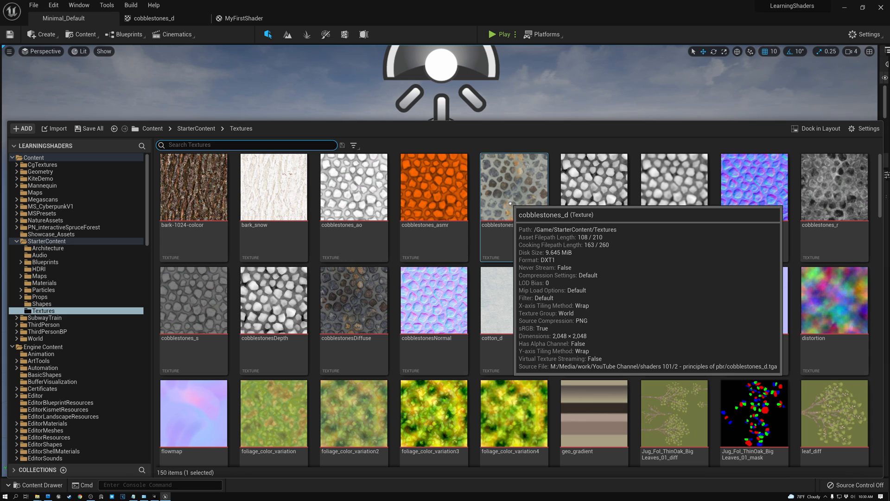
double_click(511, 206)
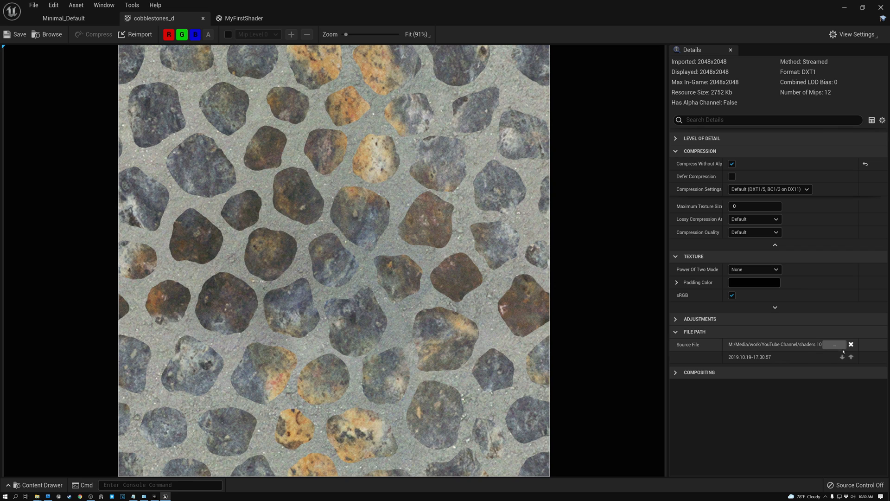
click(838, 345)
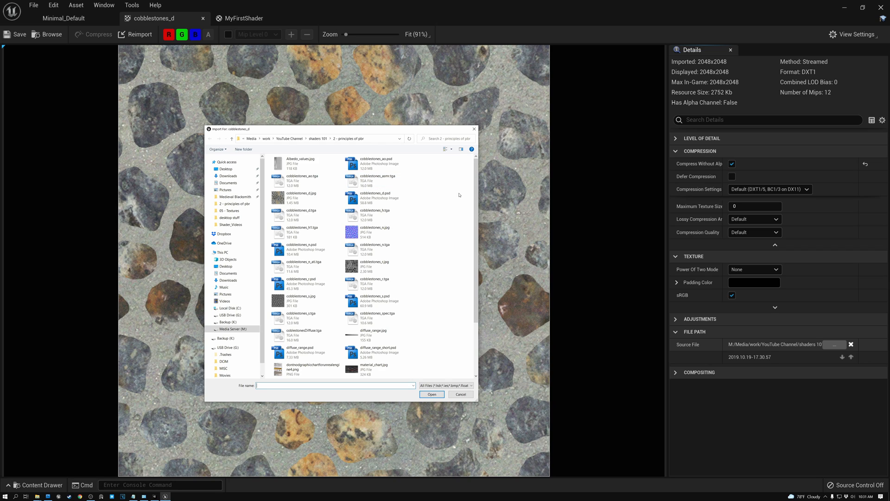
click(316, 219)
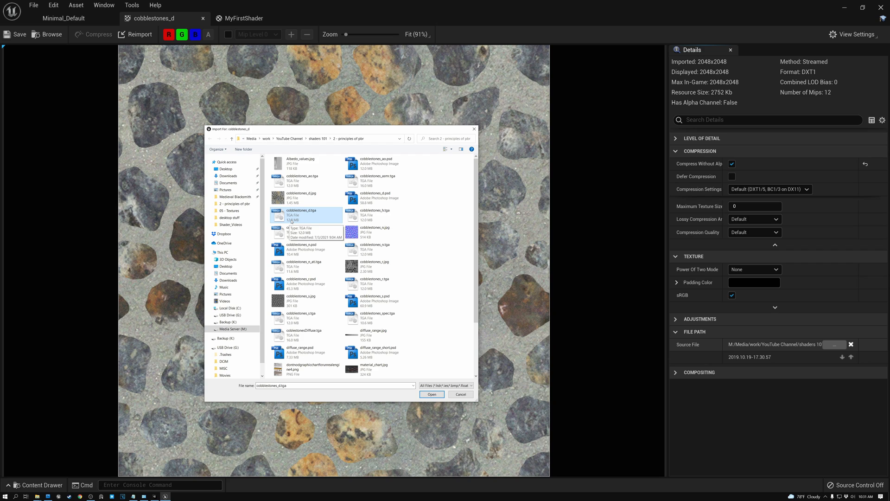
click(374, 199)
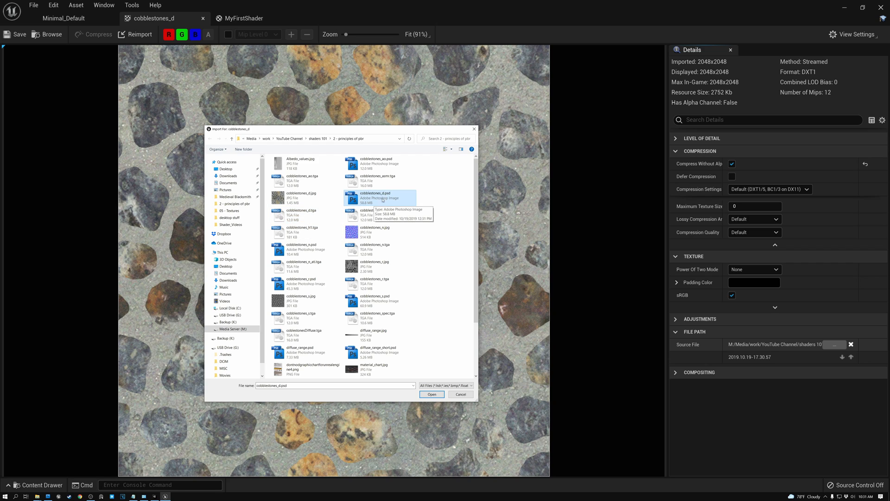
click(308, 216)
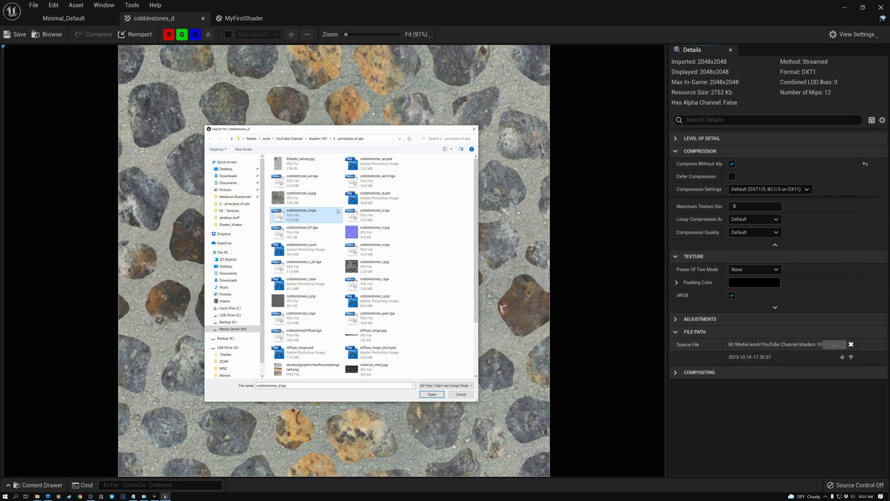
click(376, 202)
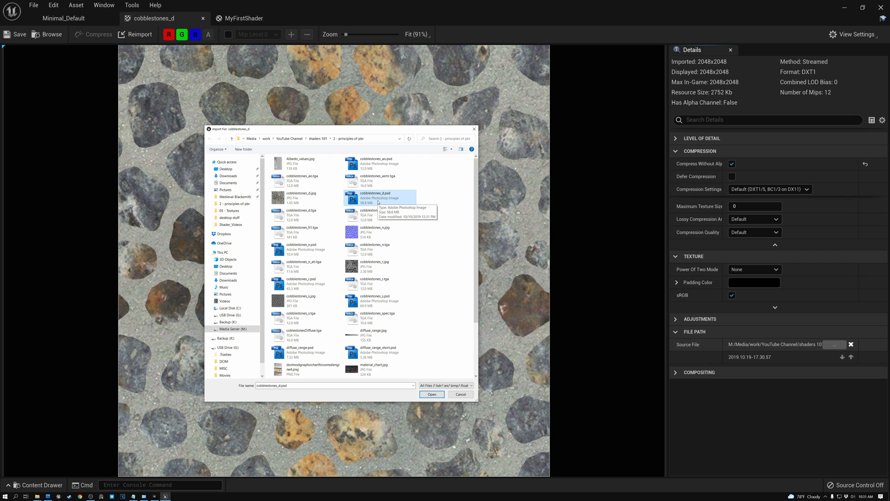
click(308, 220)
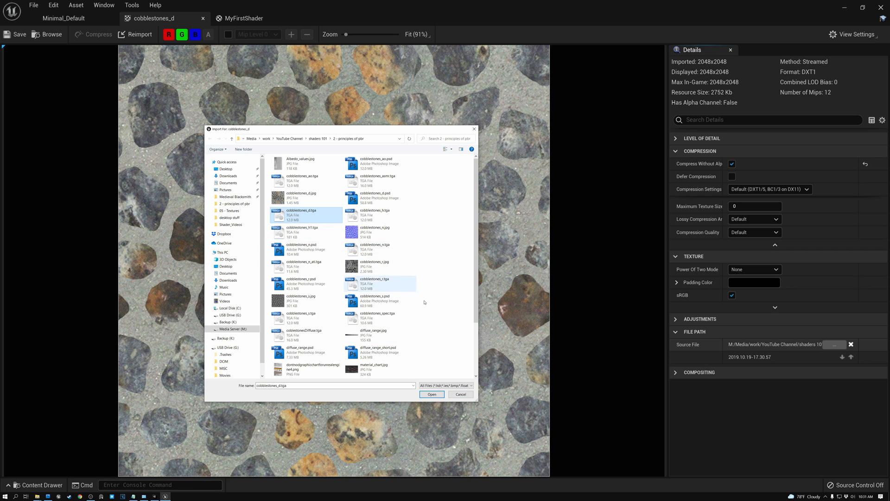
click(472, 394)
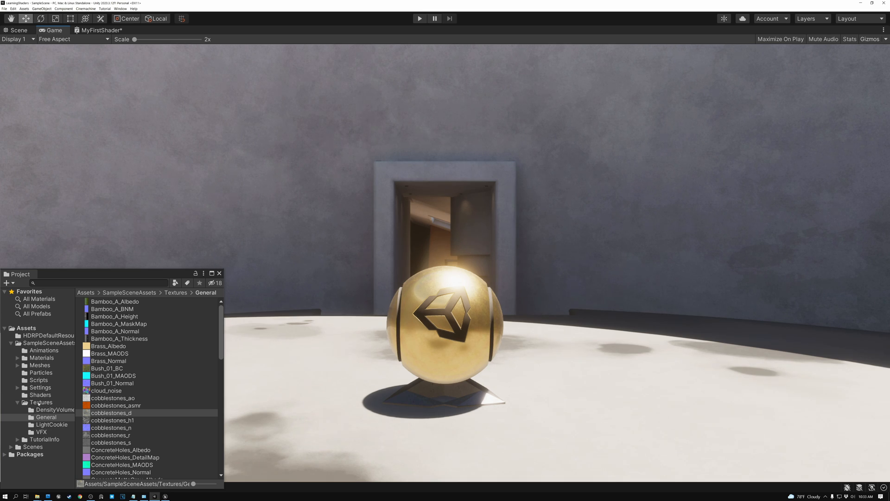
- In Unity, show the import properties of the cobblestones_d texture from the Textures/General folder
click(43, 418)
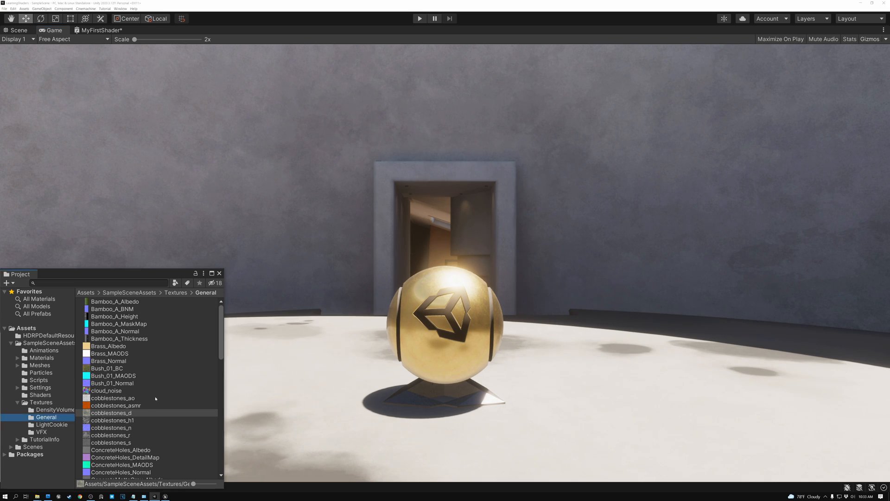
click(114, 413)
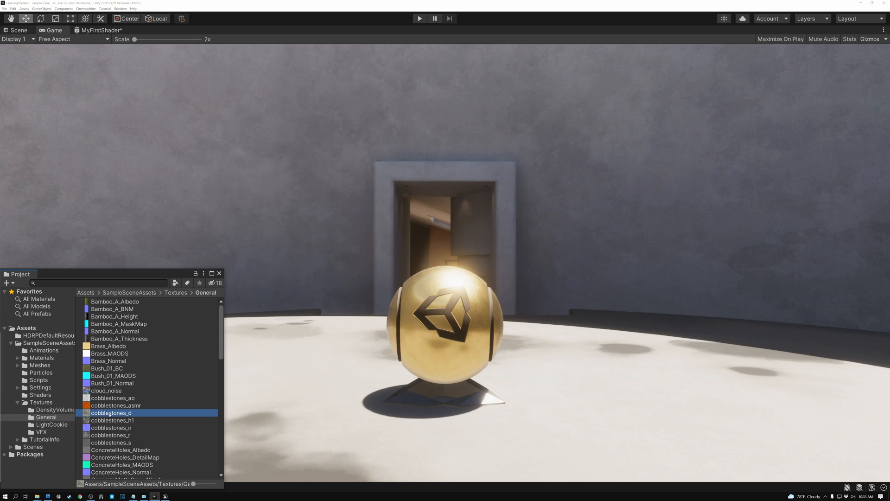
right_click(110, 414)
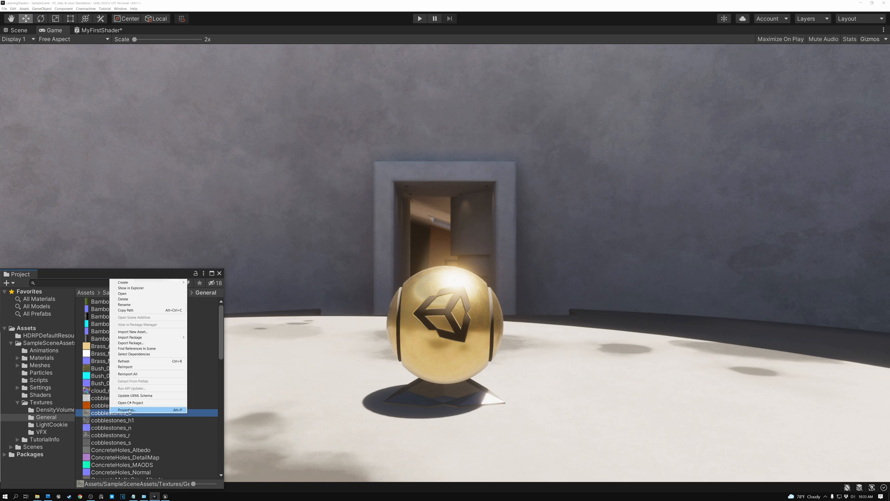
click(129, 410)
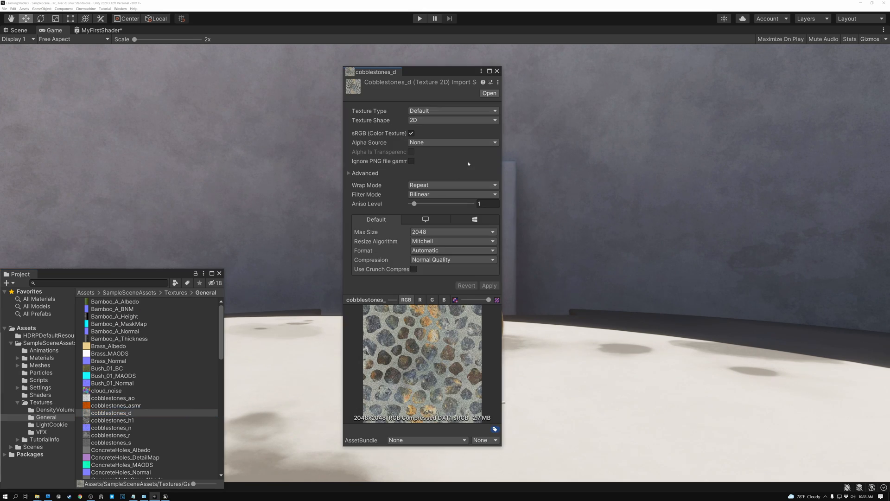
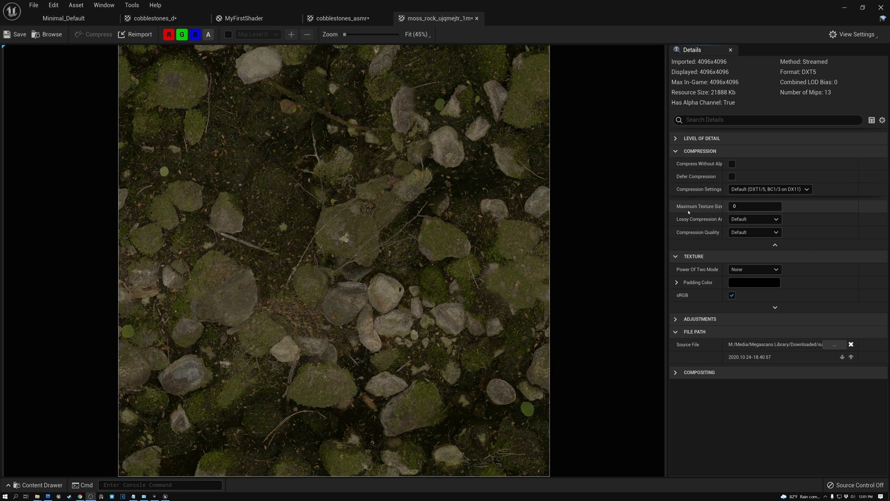
- In Unreal Editor, widen the moss rock texture's property labels and set its maximum texture size to 2048
drag(724, 199, 733, 213)
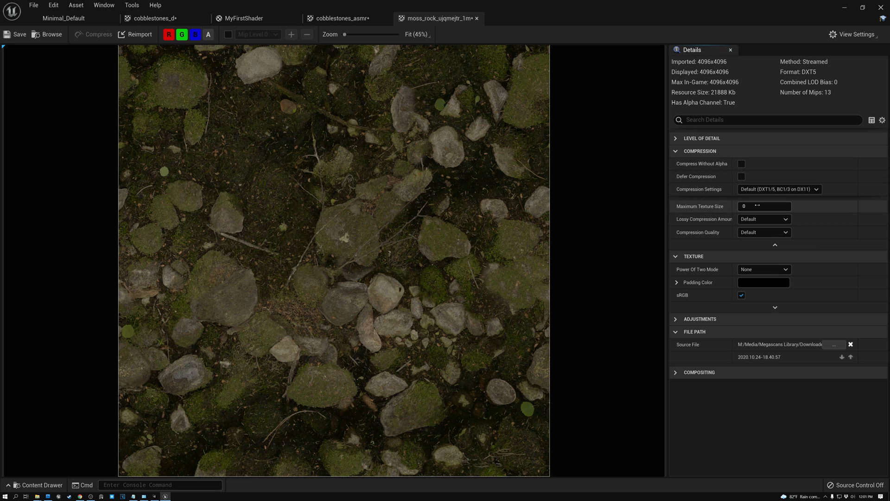
click(758, 205)
key(Return)
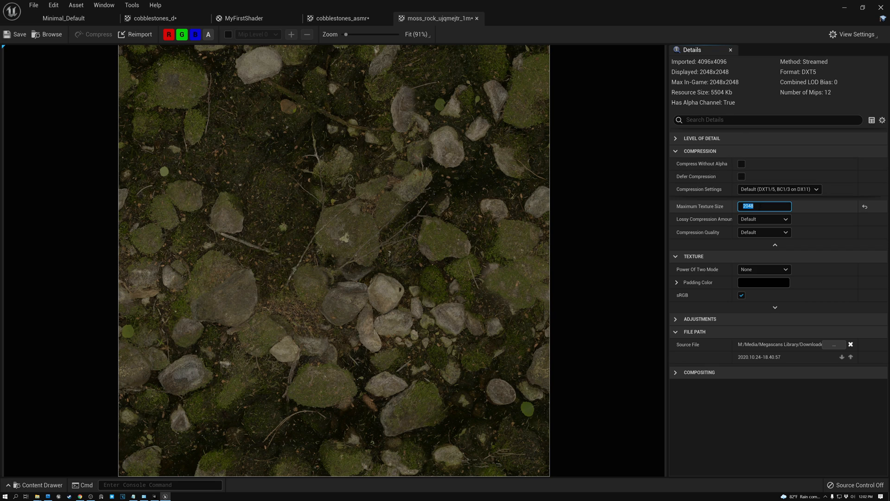
key(Return)
key(Return)
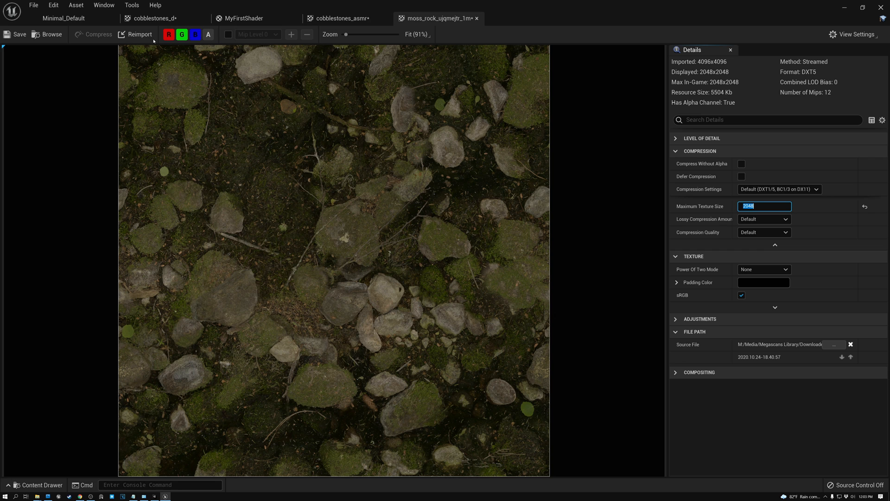
- Preview the moss rock texture with its alpha channel, hide the alpha again and enable Compress Without Alpha
click(209, 35)
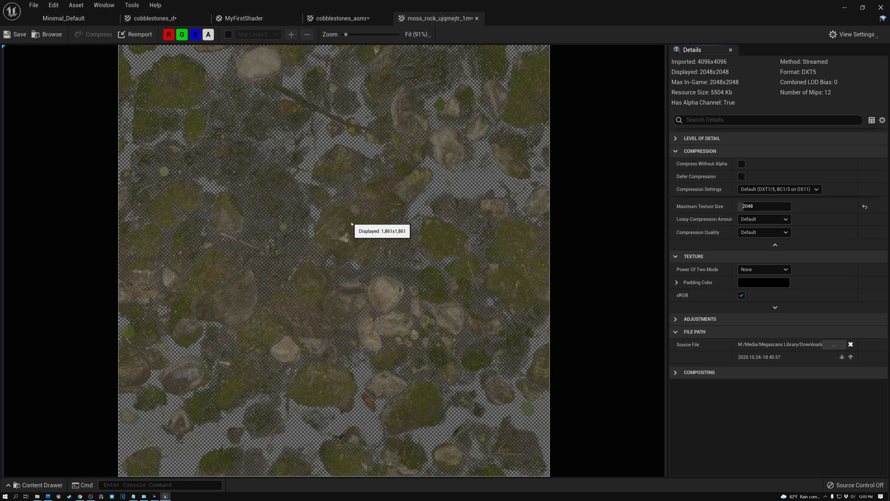
click(208, 36)
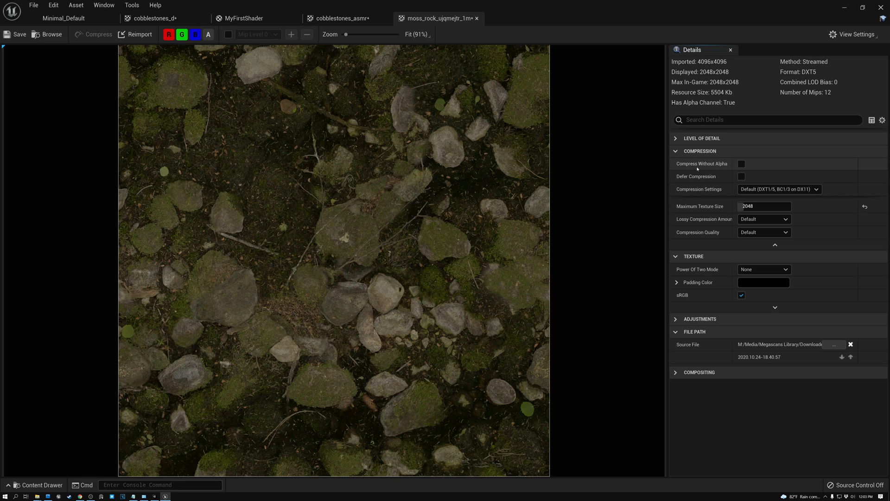
click(742, 164)
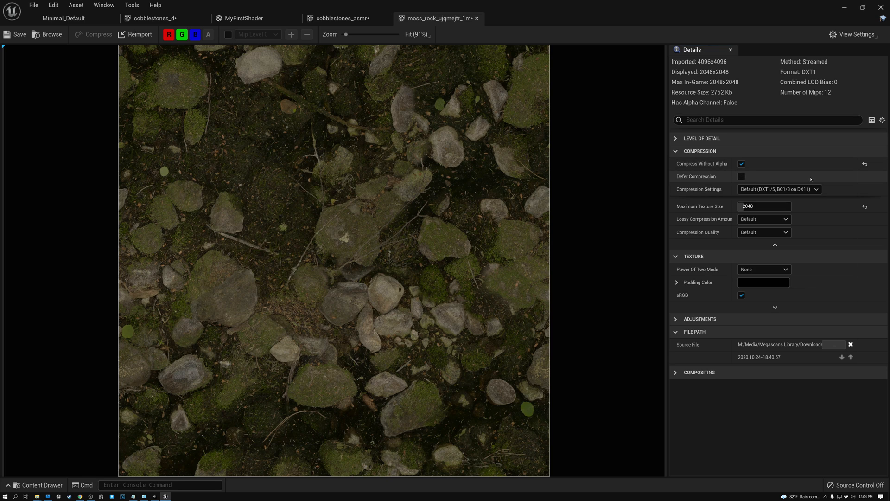
- Set the moss rock texture's compression to UserInterface2D (RGBA) and its maximum texture size to 512
click(817, 190)
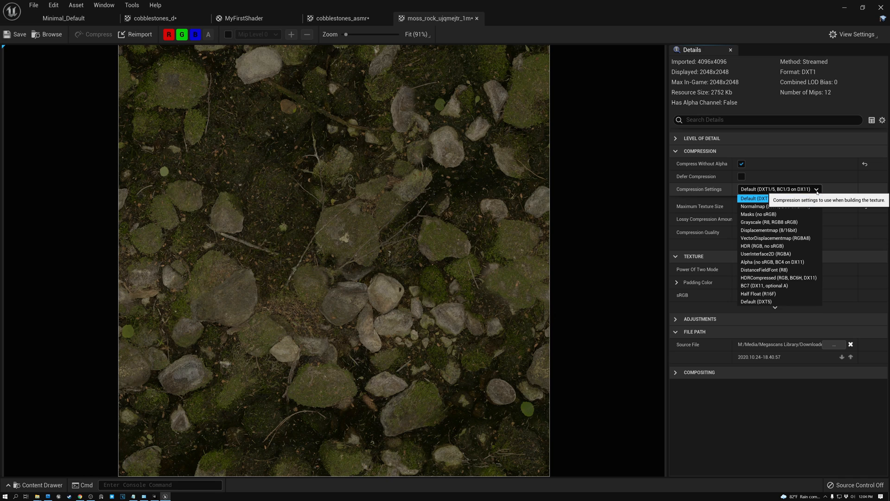
click(786, 254)
click(786, 255)
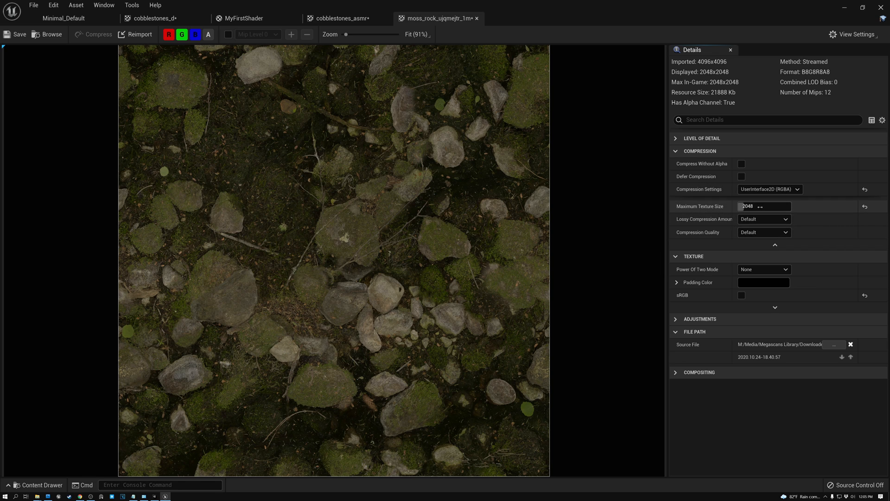
click(759, 205)
text(512)
key(Return)
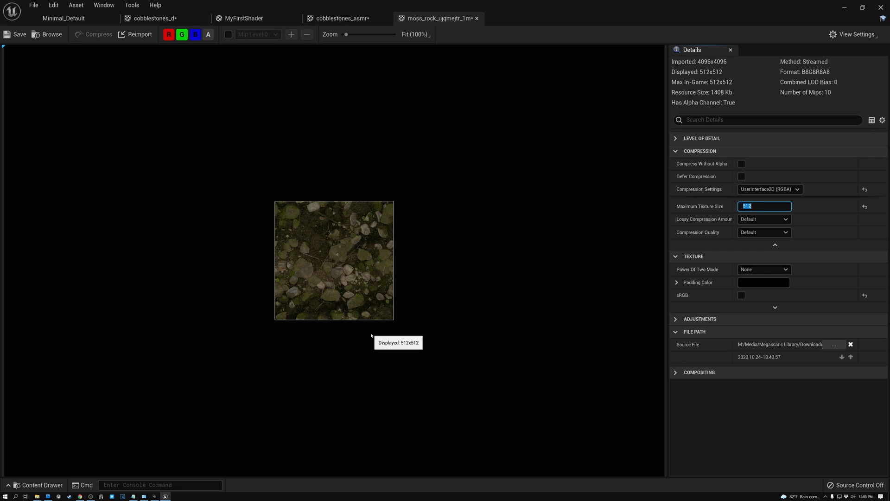
- Set the moss rock texture's compression to Grayscale (R8, RGB8 sRGB)
click(797, 189)
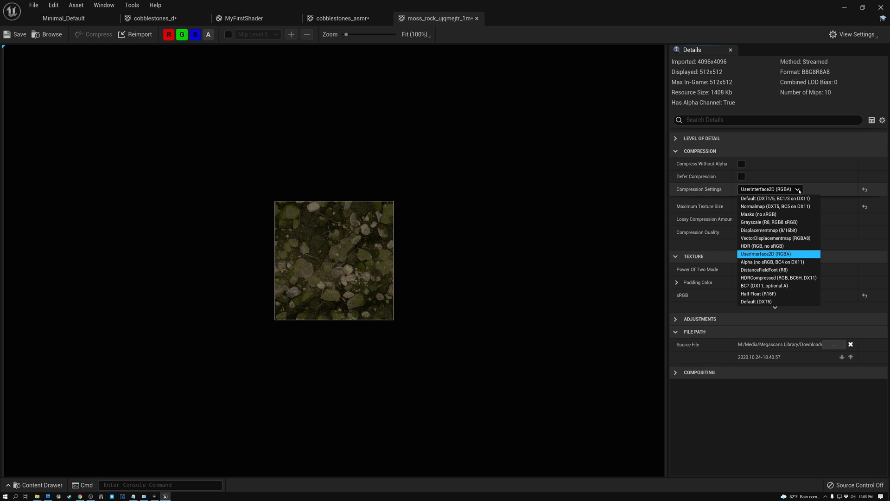
click(765, 224)
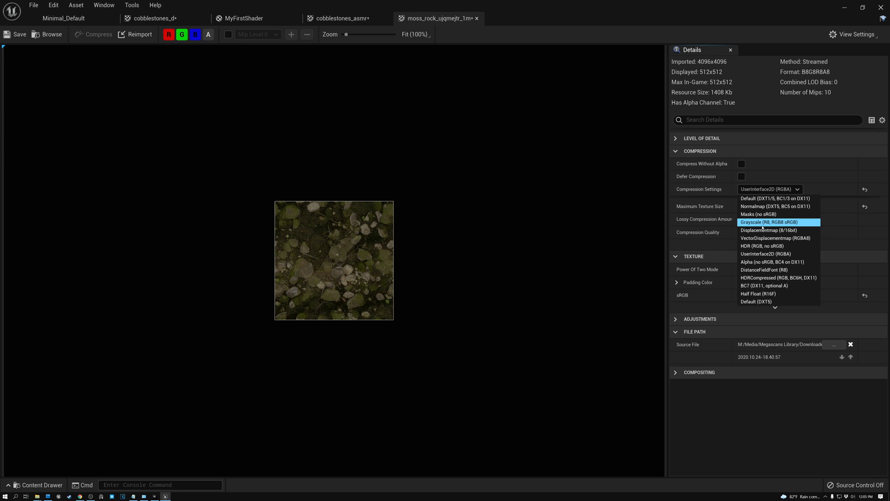
click(765, 222)
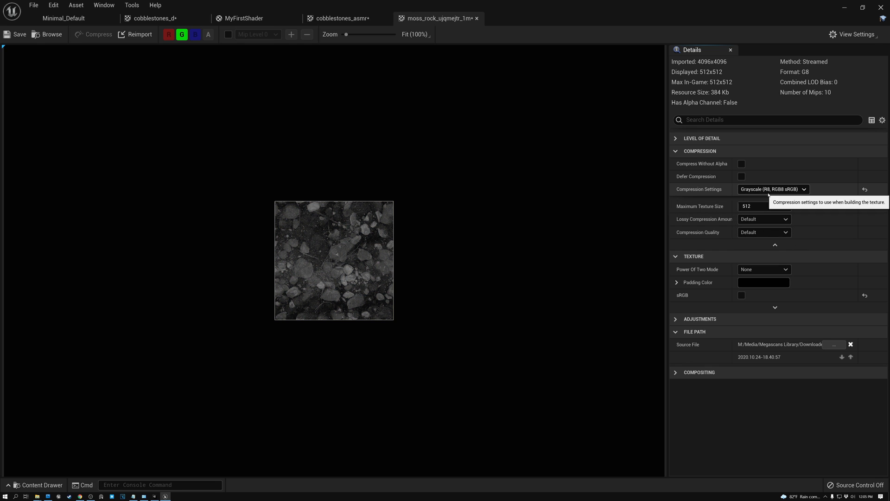
- Set the moss rock texture's maximum size to 2048 and its compression to Default (DXT1/5, BC1/3 on DX11)
click(765, 206)
text(2048)
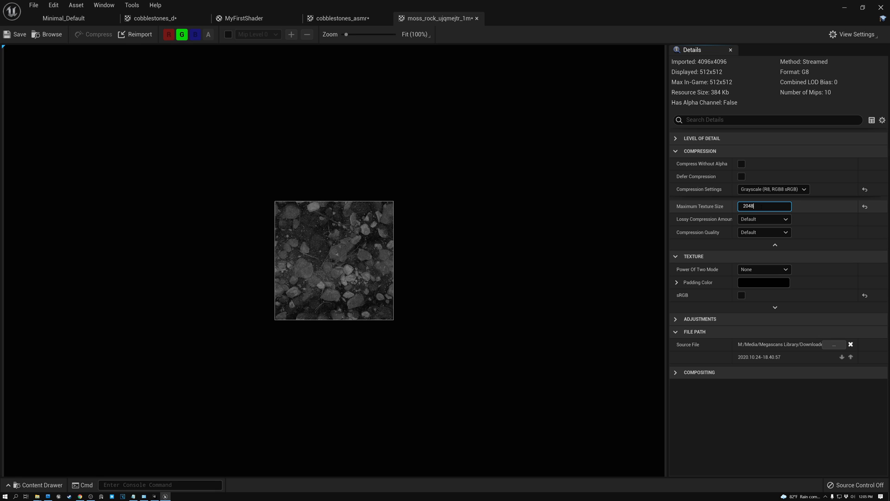
key(Return)
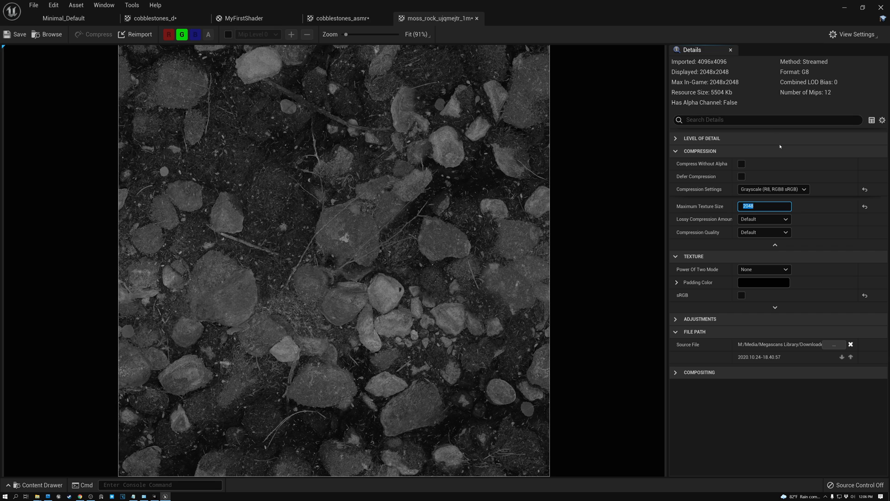
click(783, 189)
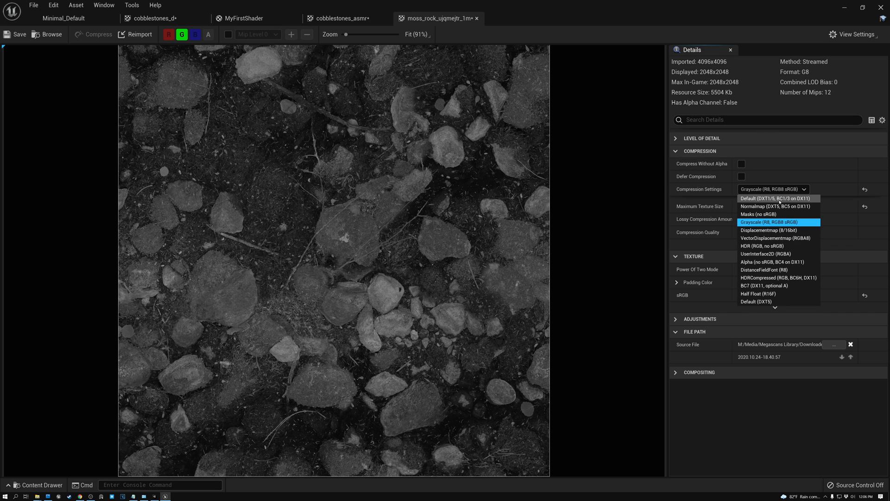
click(765, 198)
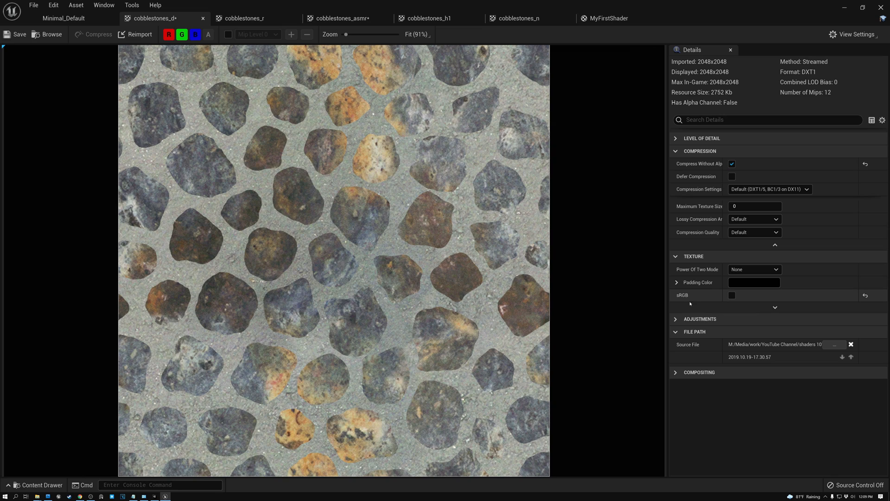
- Enable sRGB for the cobblestones_d color texture
mouse_move(678, 298)
click(732, 296)
mouse_move(685, 299)
- Try Grayscale (R8, RGB8 sRGB) compression on the cobblestones_r texture and return it to Masks (no sRGB)
click(249, 18)
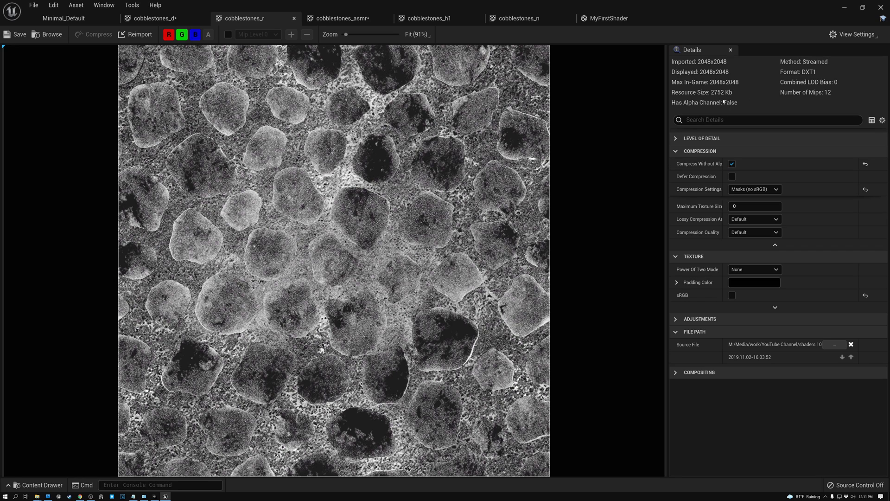
click(775, 190)
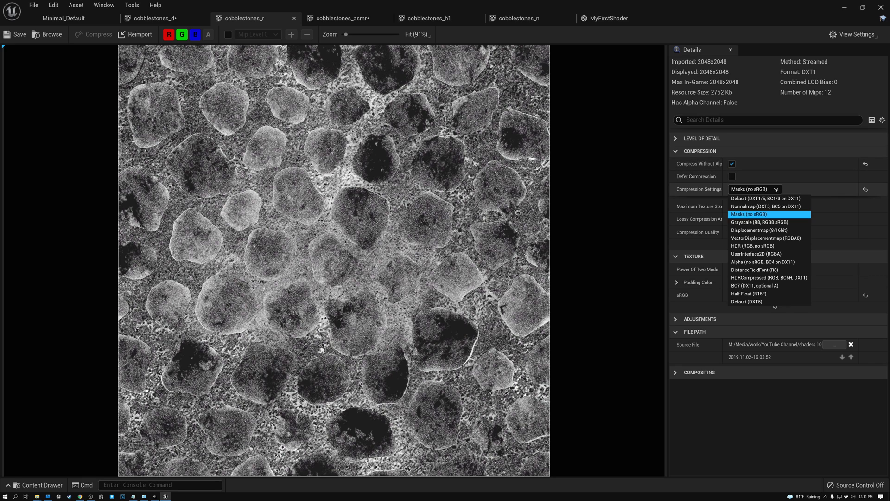
click(758, 222)
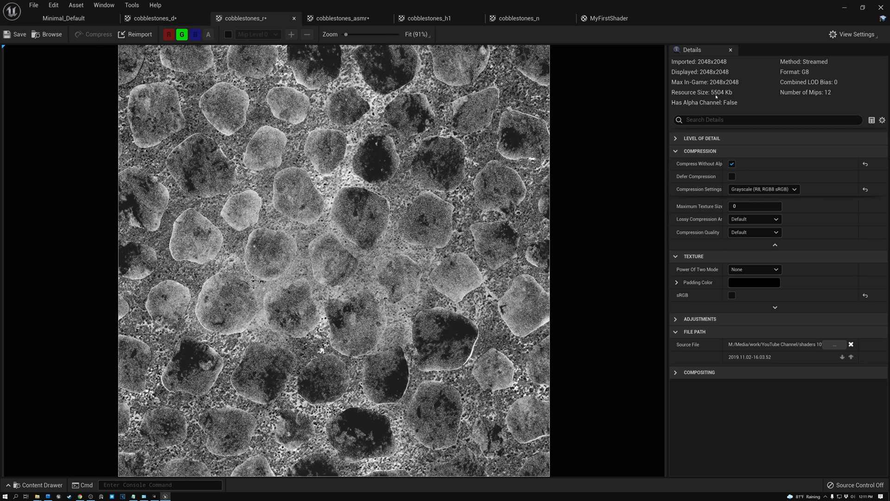
click(785, 189)
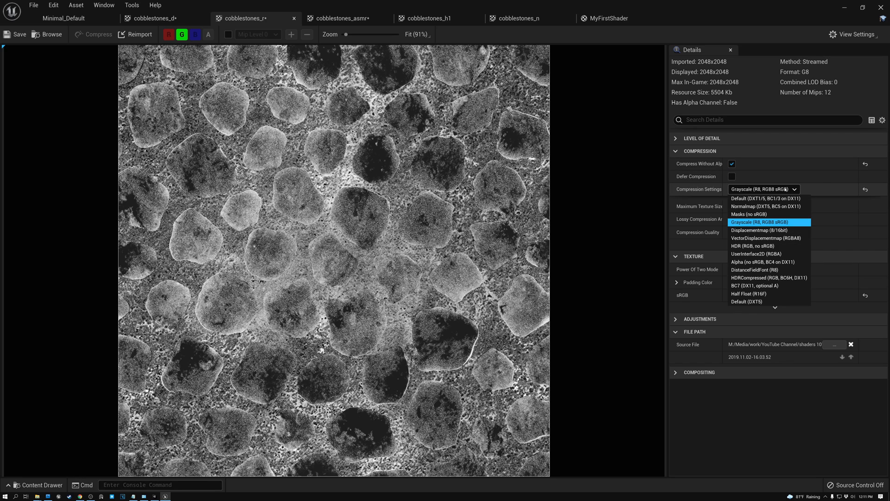
click(770, 214)
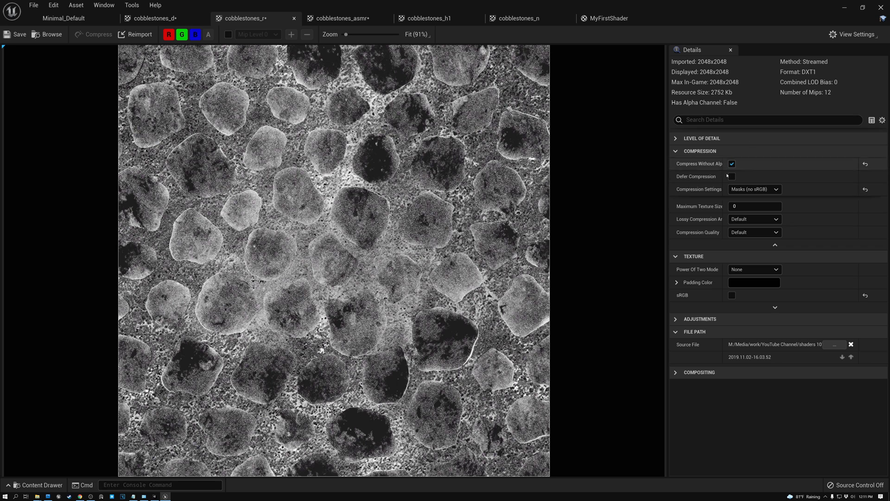
- Isolate the red, green, blue and alpha channels of the cobblestones_asmr texture in turn and restore the combined view
click(343, 18)
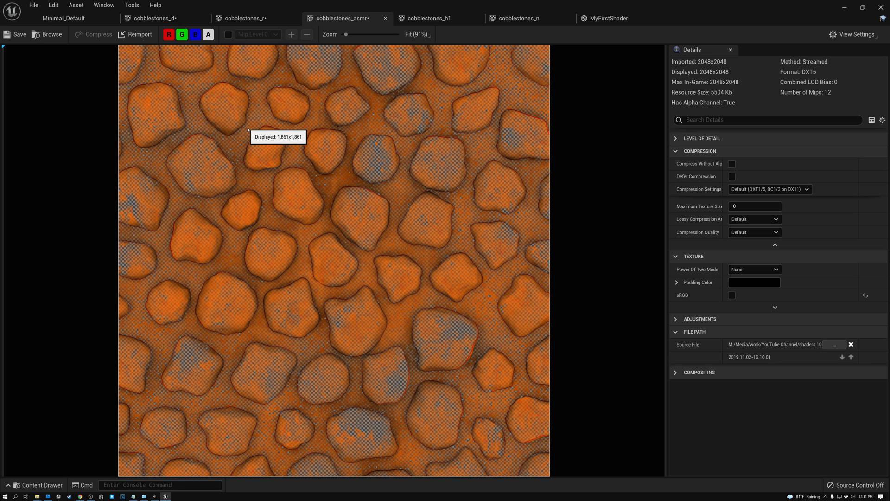
click(208, 34)
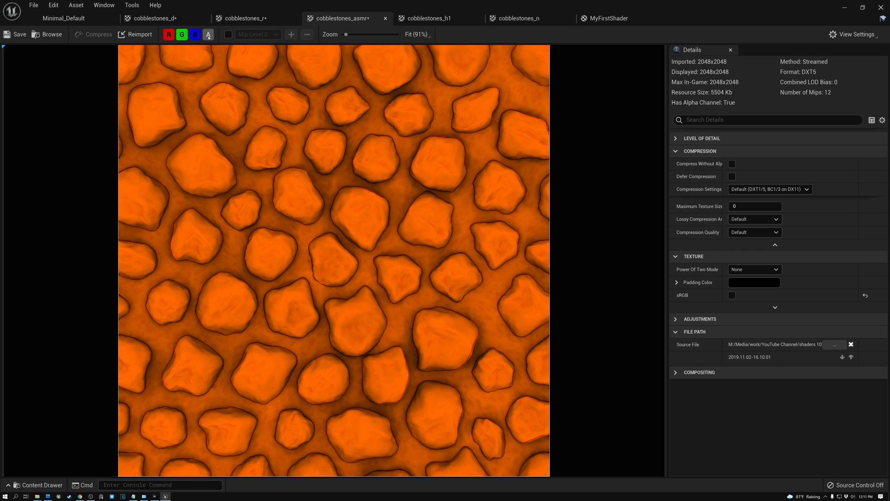
click(197, 38)
click(181, 35)
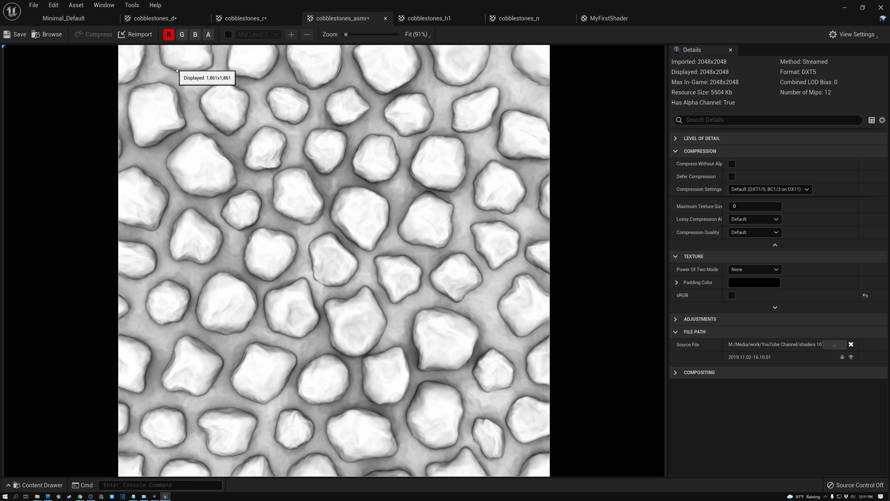
click(182, 35)
click(169, 35)
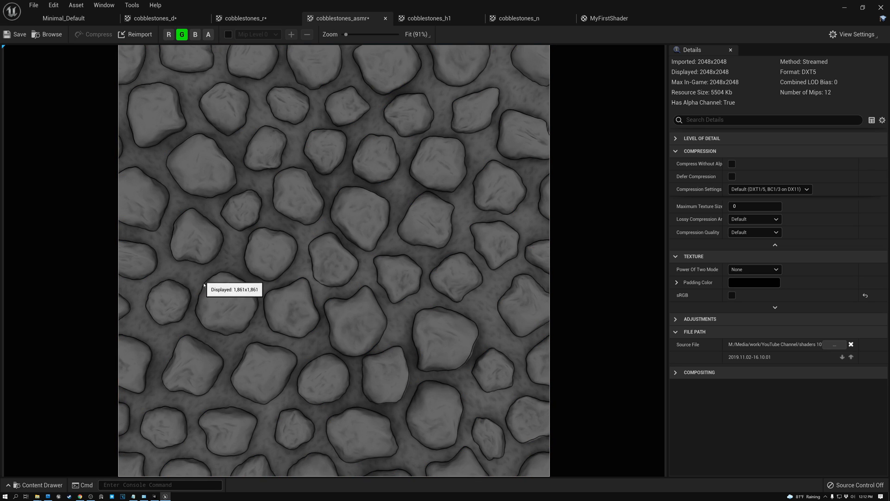
click(195, 34)
click(182, 35)
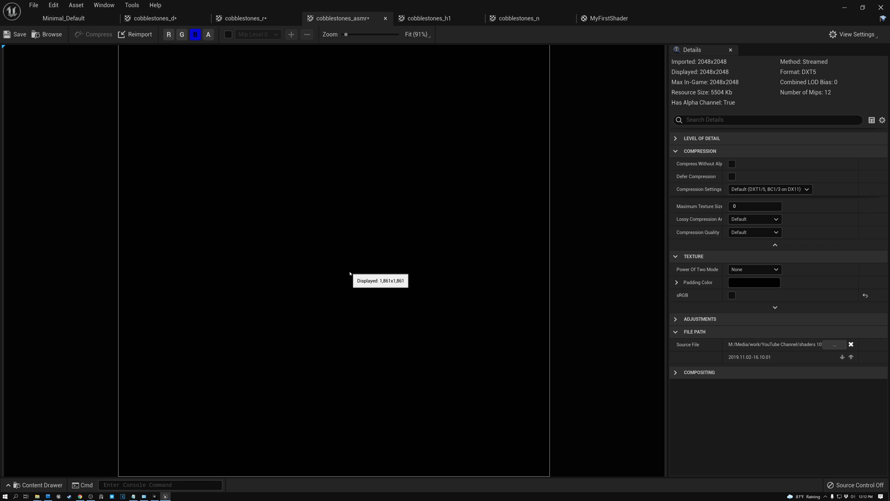
click(208, 34)
click(196, 36)
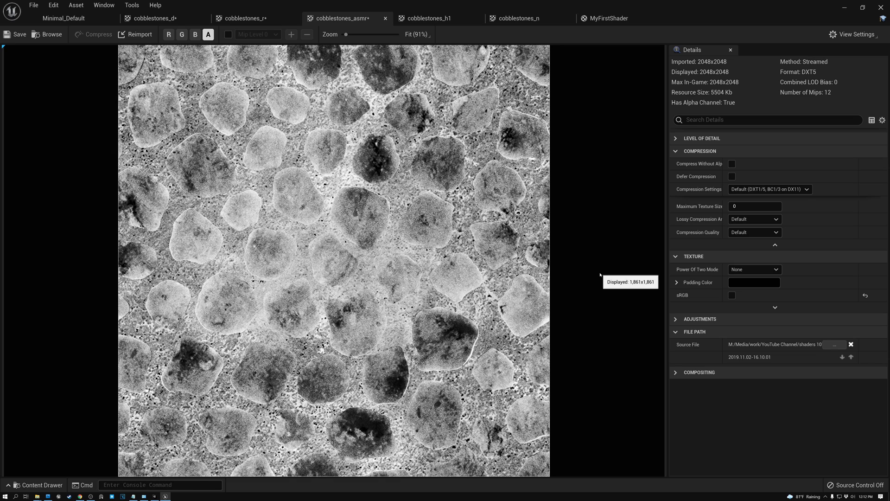
mouse_move(686, 297)
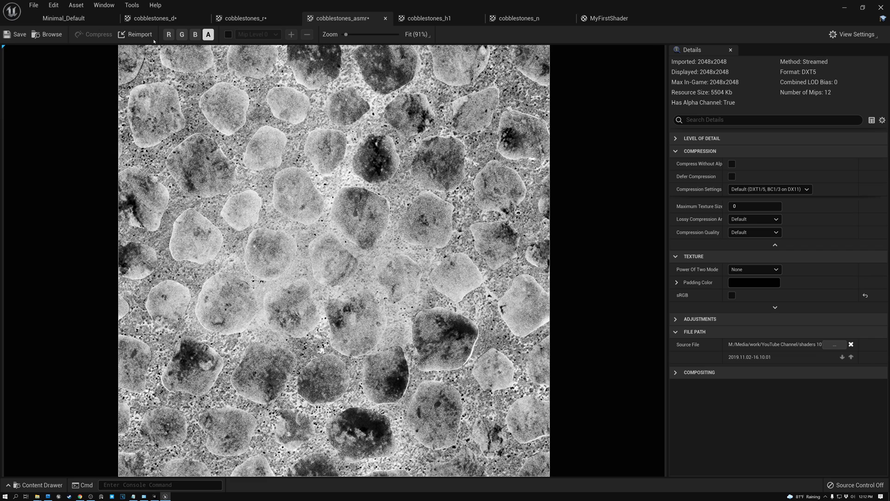
click(168, 34)
click(181, 34)
click(195, 34)
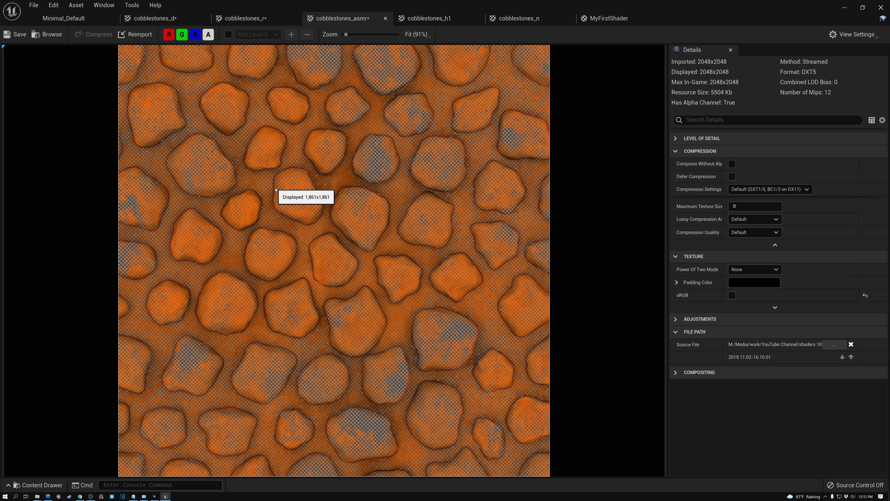
- Review the individual channels packed into cobblestones_asmr once more, starting with red, and show all four channels together again
click(182, 34)
click(195, 34)
click(208, 35)
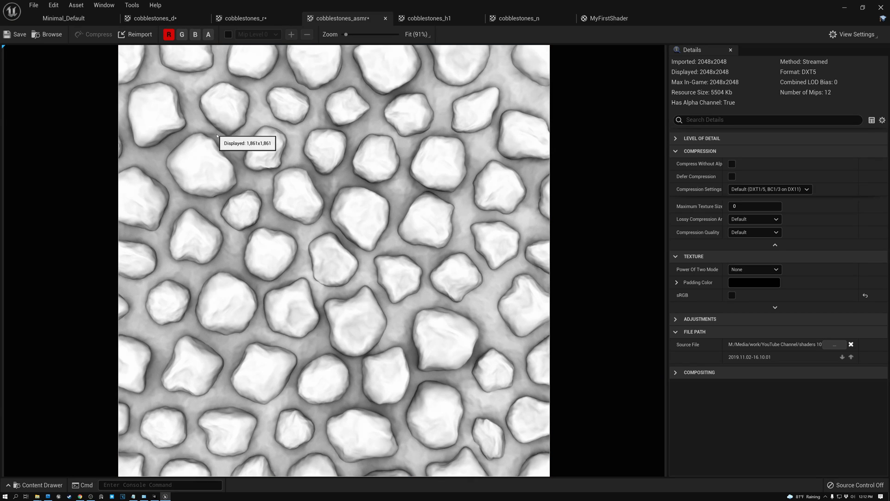
click(182, 34)
click(168, 34)
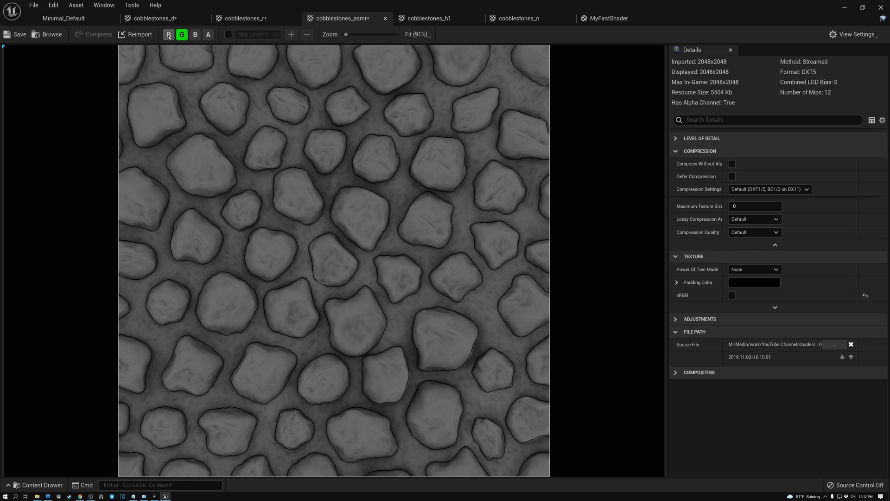
click(195, 36)
click(182, 36)
click(208, 35)
click(194, 37)
click(169, 35)
click(182, 36)
click(194, 35)
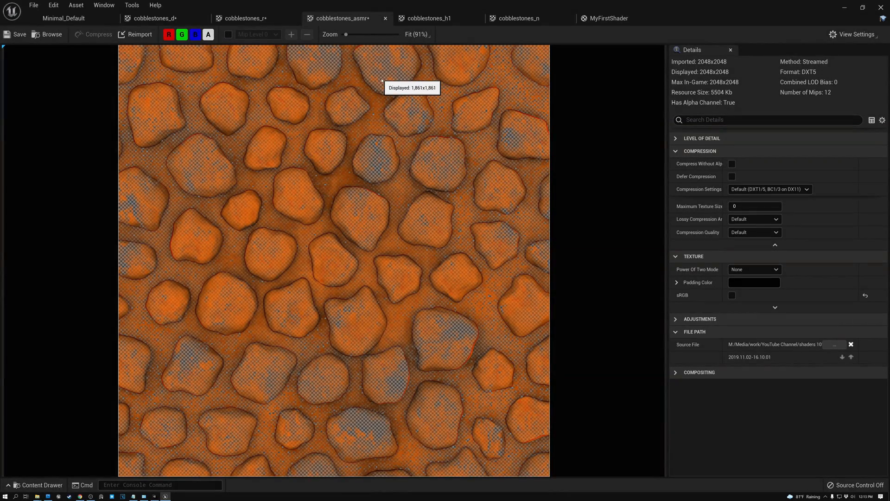
- Examine the cobblestones_h1 height texture up close and compare its format and resource size with the cobblestones_r texture
click(427, 18)
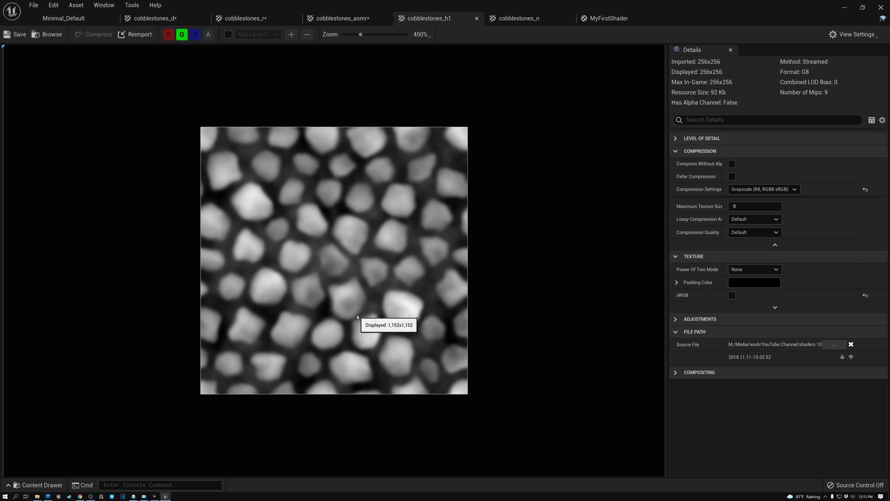
scroll(358, 317, up, 1)
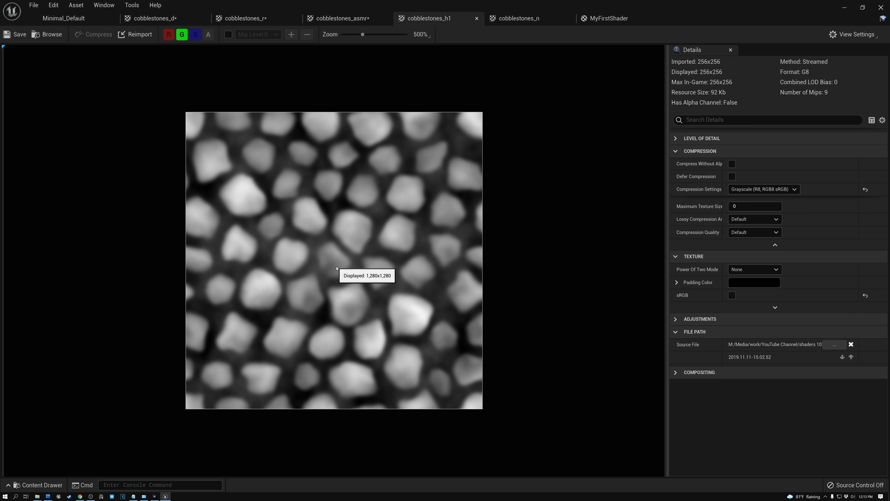
scroll(336, 263, up, 3)
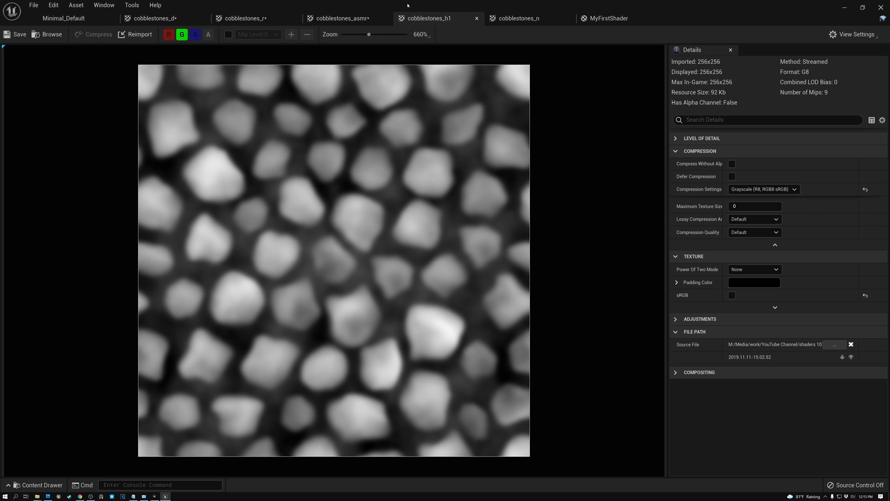
click(246, 18)
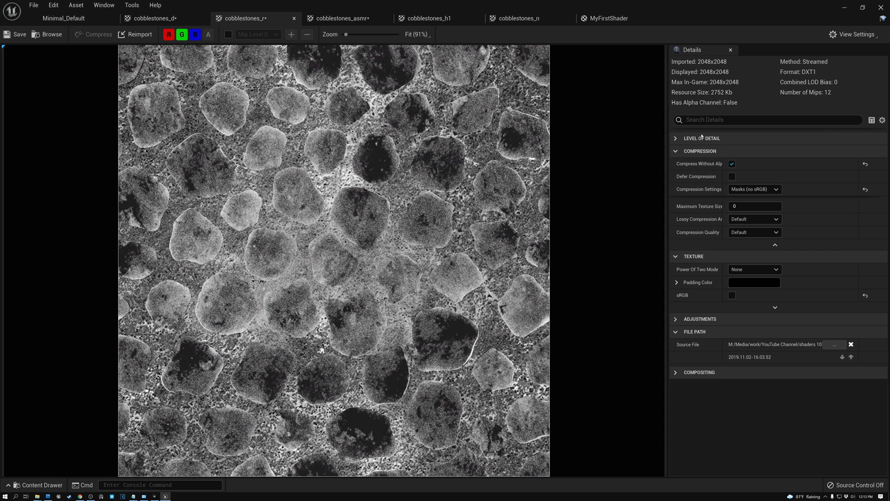
- Try Masks (no sRGB) compression on the cobblestones_h1 texture and return it to Grayscale (R8, RGB8 sRGB)
click(441, 18)
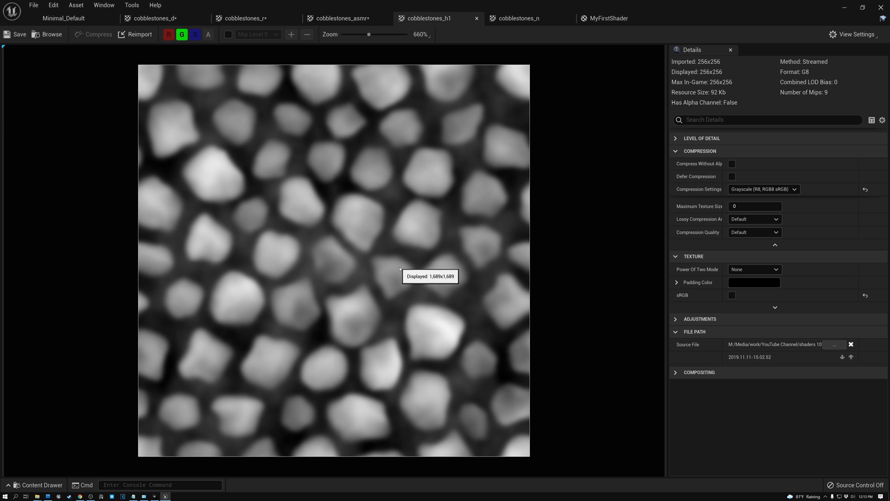
click(745, 189)
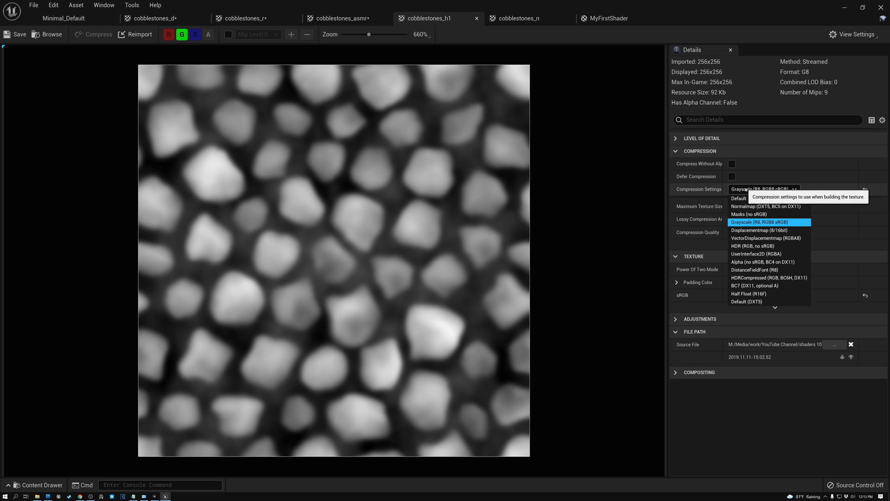
click(742, 214)
scroll(379, 266, up, 1)
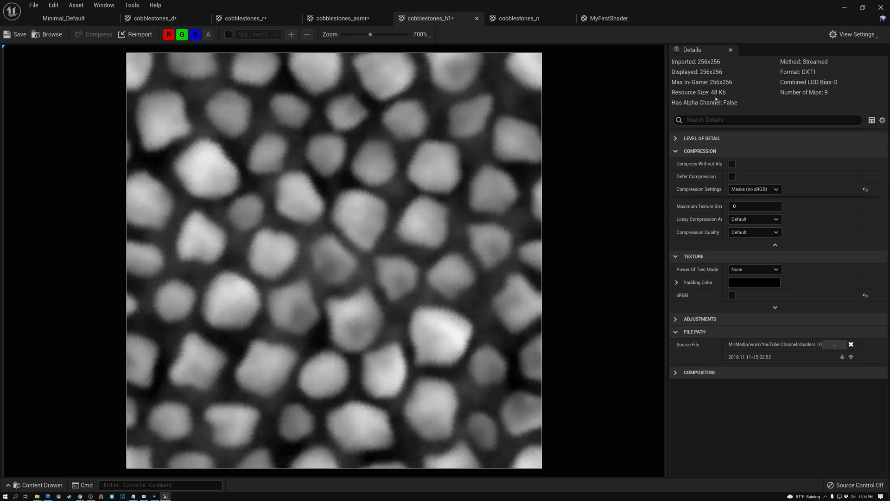
click(750, 190)
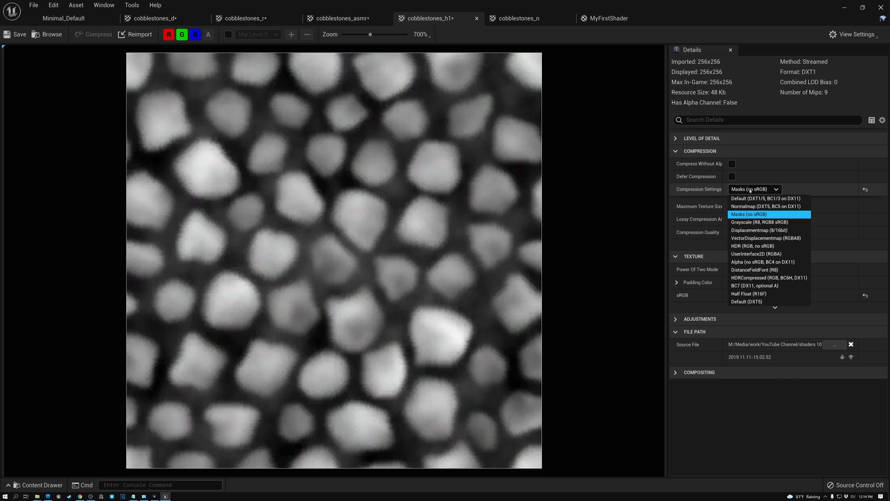
click(746, 223)
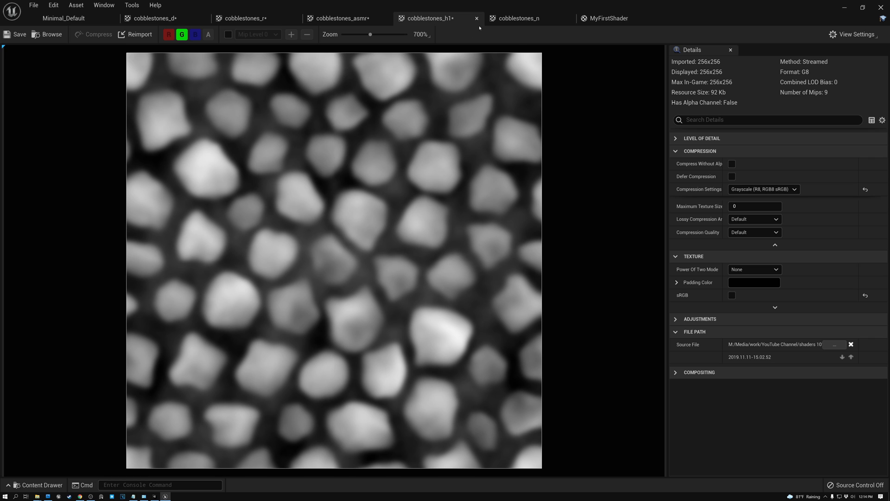
- Check the compression setting and the available compression options of the cobblestones_n normal map
click(516, 21)
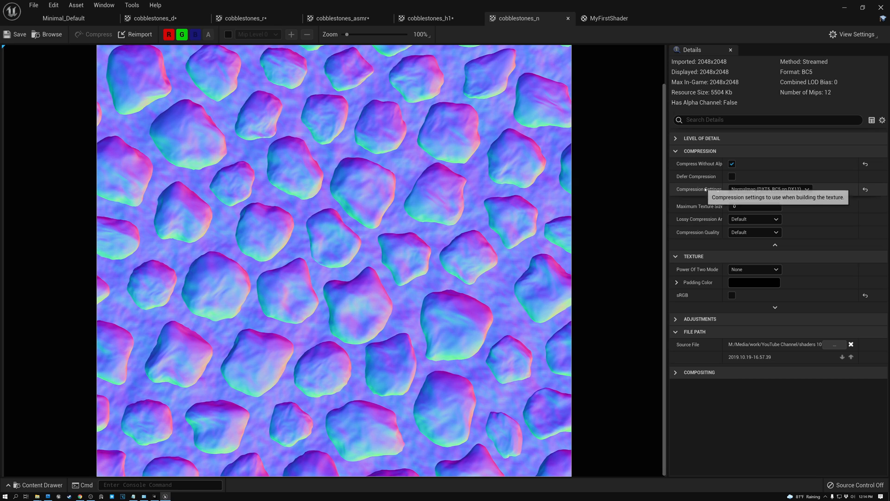
click(742, 190)
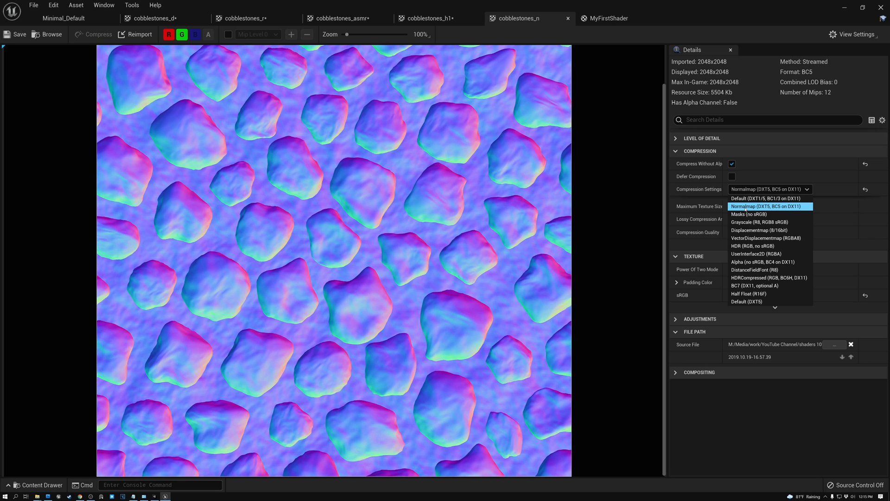
click(629, 168)
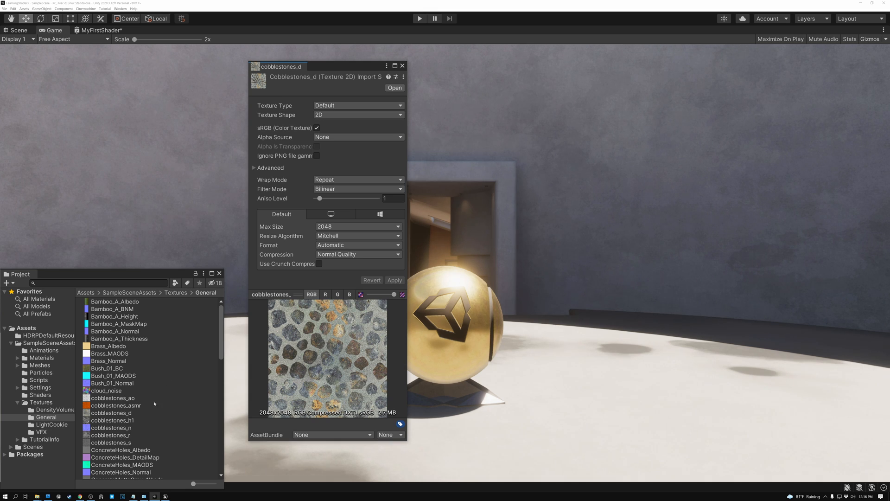
- In Unity, try a maximum size of 1024 on the cobblestones_d texture and return it to 2048, applying each change
click(107, 414)
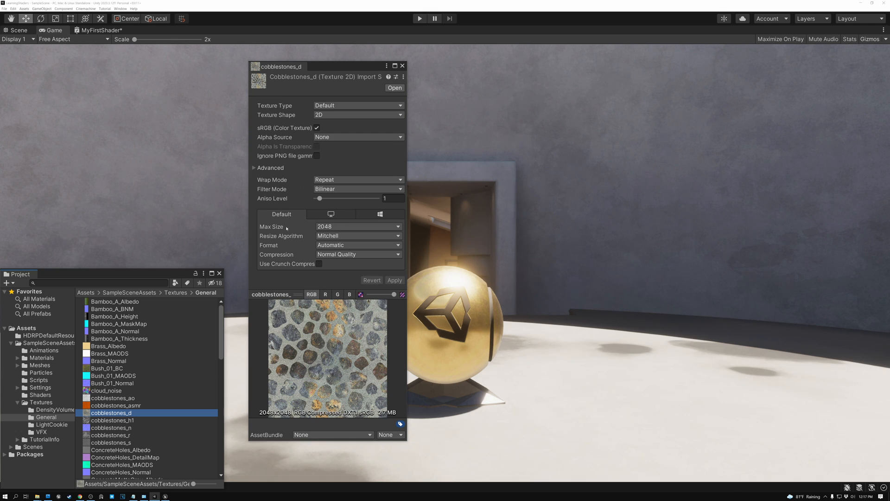
click(339, 226)
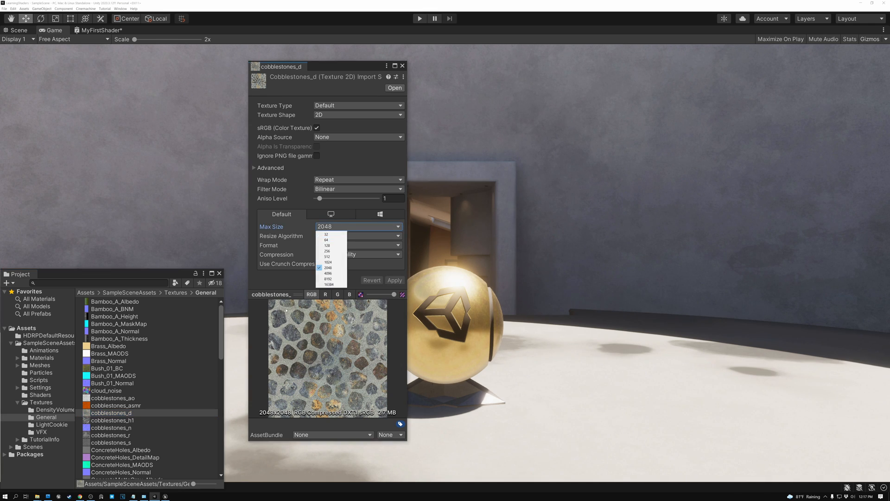
click(259, 353)
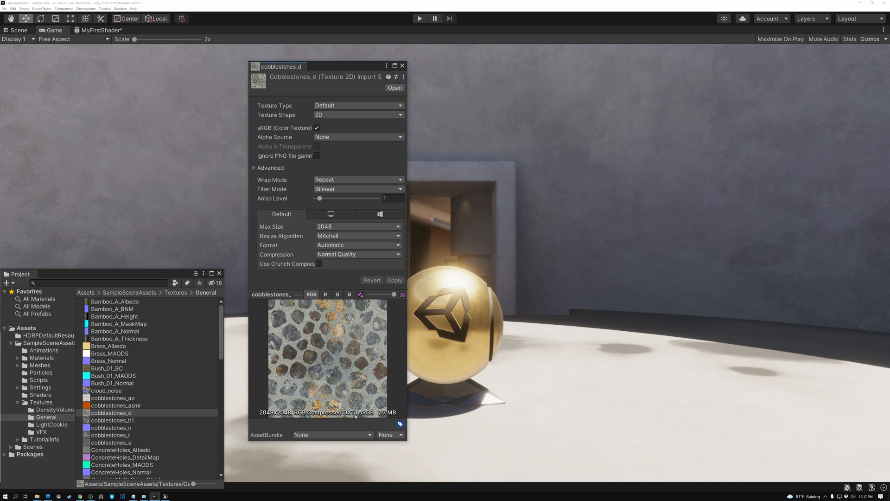
click(332, 227)
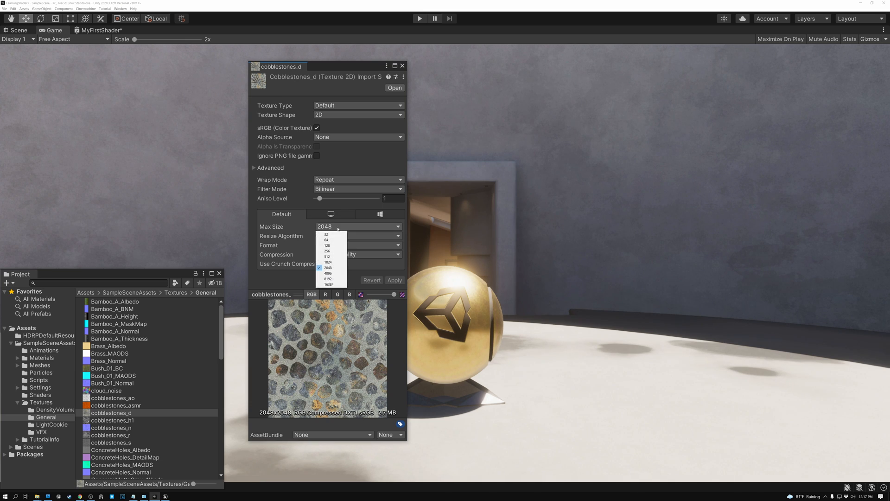
click(332, 262)
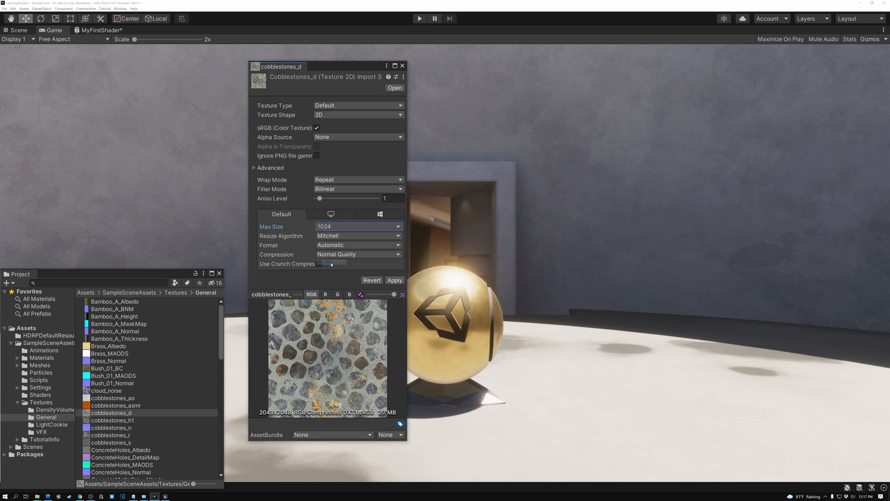
click(395, 281)
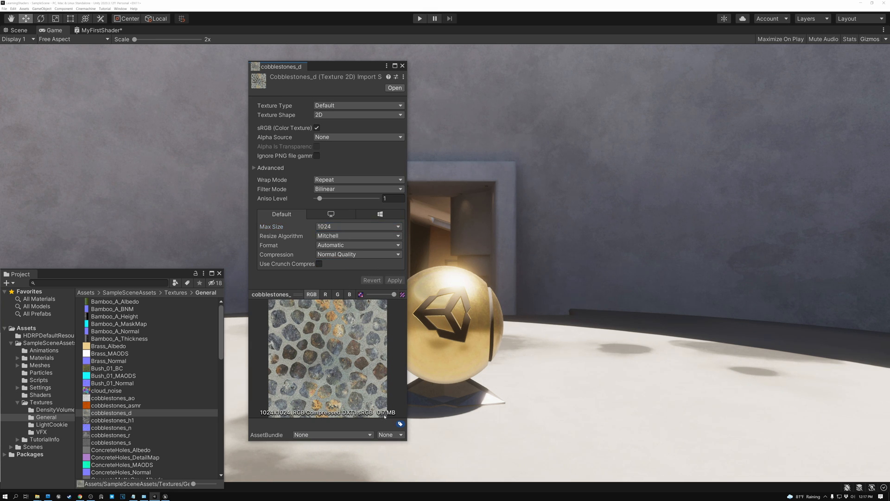
click(341, 227)
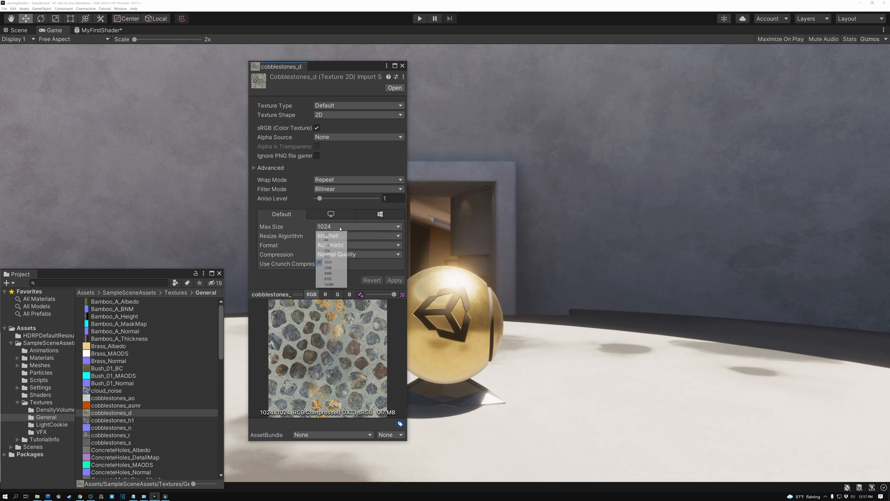
click(337, 268)
click(394, 280)
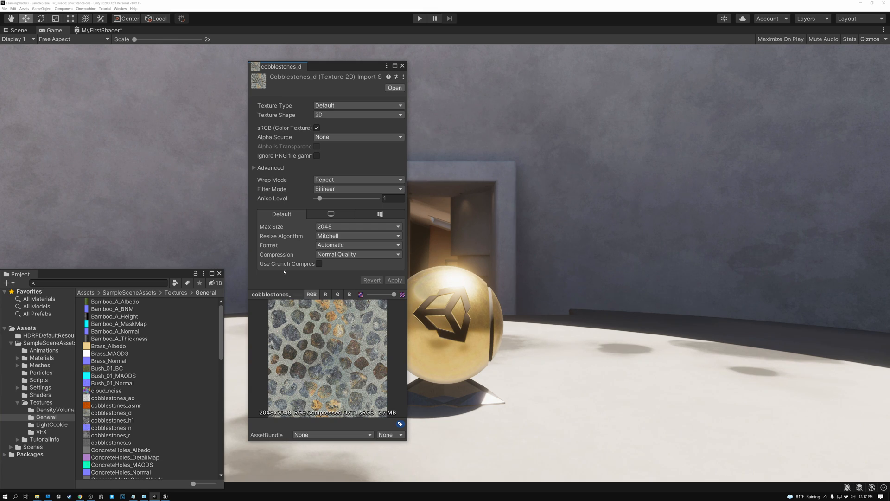
- Examine the cobblestones_d import overrides for PC, Mac & Linux Standalone and for Universal Windows Platform alongside the default settings
click(322, 215)
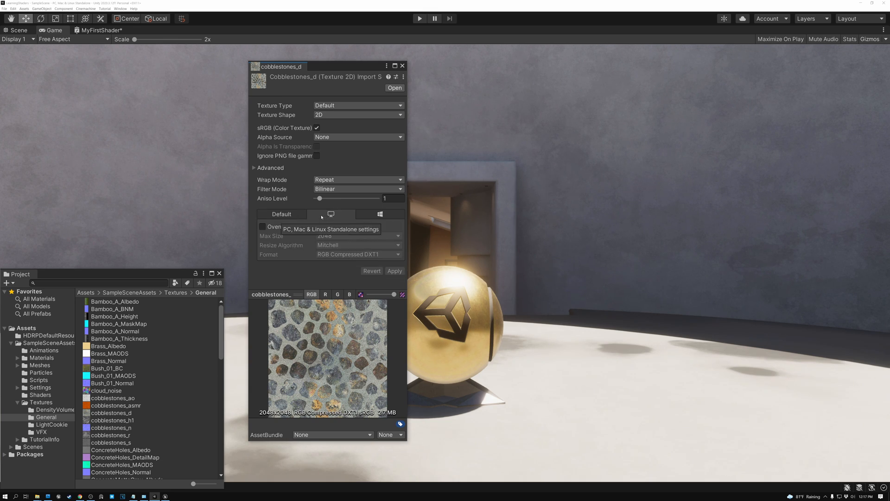
click(292, 215)
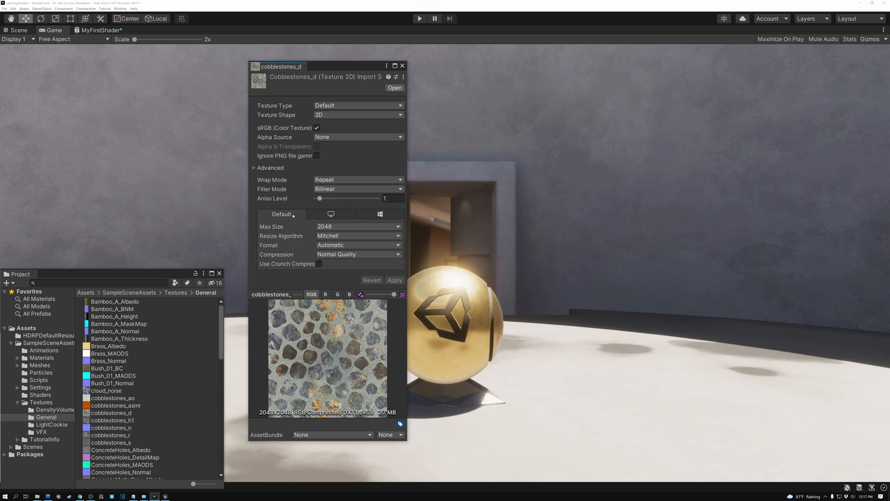
click(323, 217)
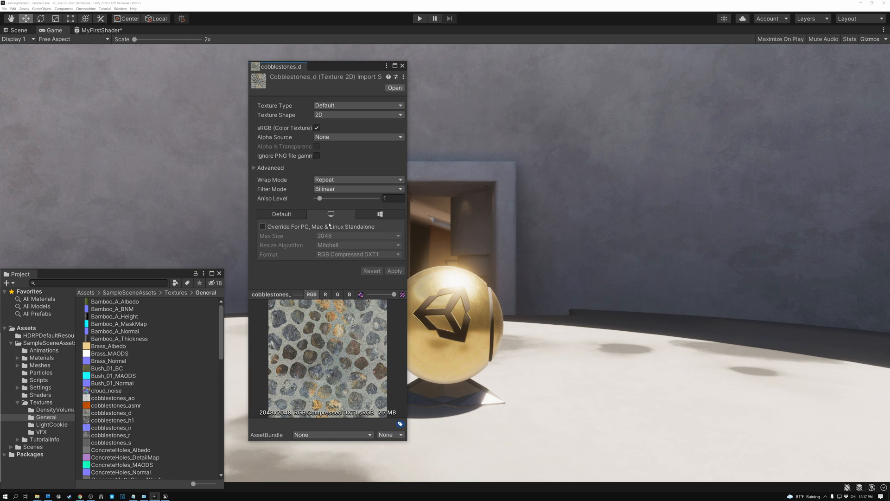
click(358, 217)
click(334, 215)
click(374, 217)
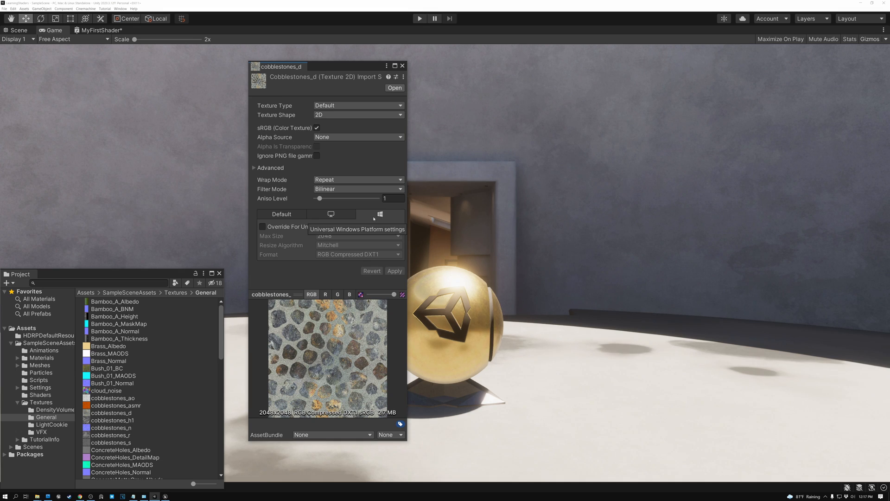
- Show the default import settings of cobblestones_d again and open the cobblestones_r texture's properties in a window beside them for comparison
click(341, 217)
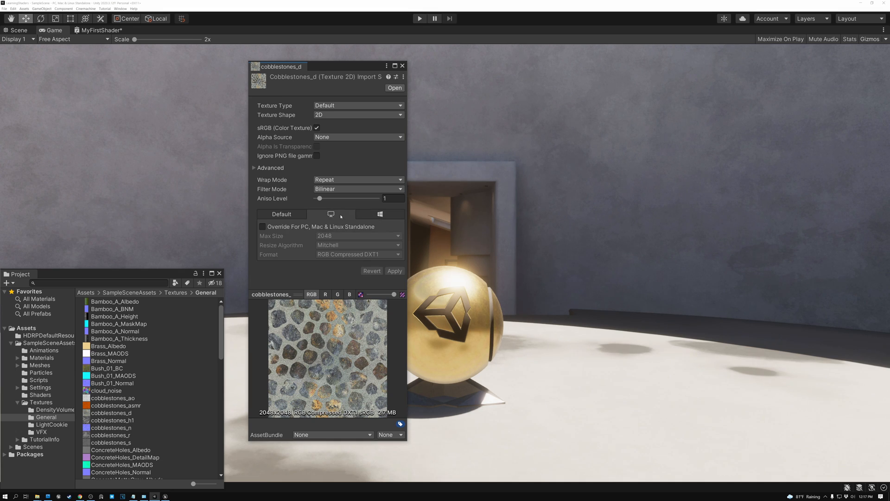
click(289, 214)
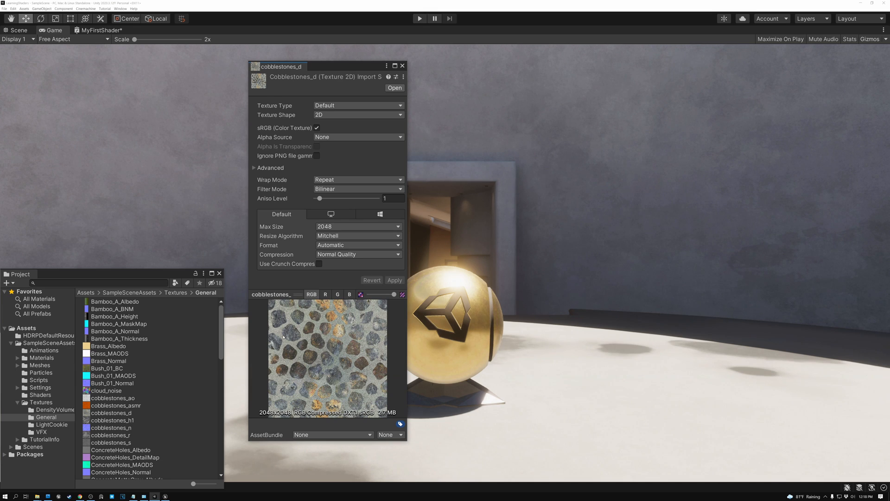
right_click(114, 435)
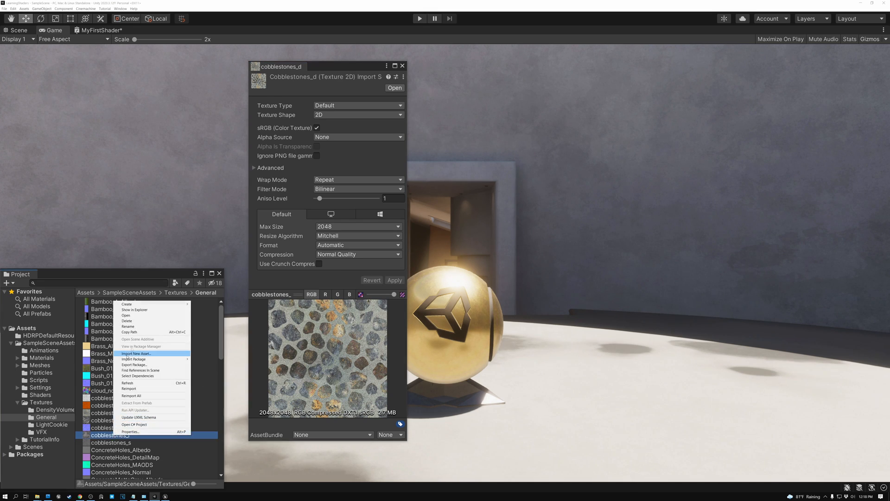
click(131, 431)
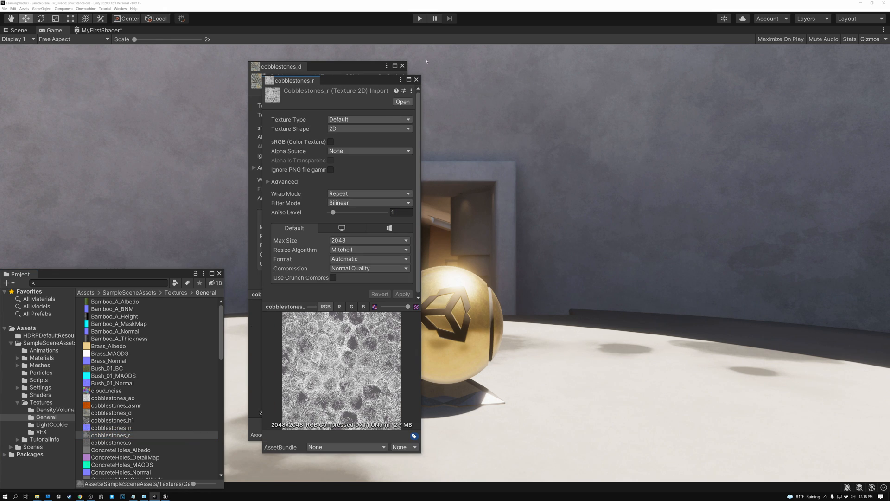
drag(346, 84, 493, 71)
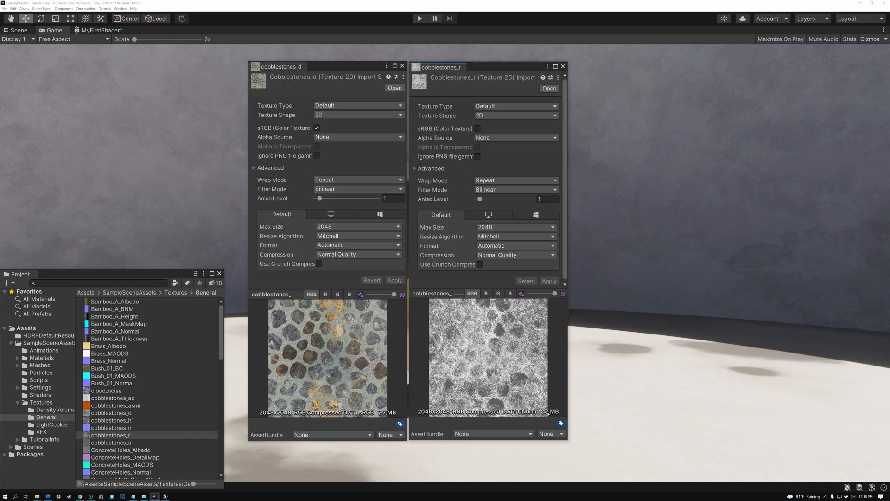
- Open the properties of the cobblestones_h1 height texture and place their window beside the cobblestones_r properties
right_click(120, 420)
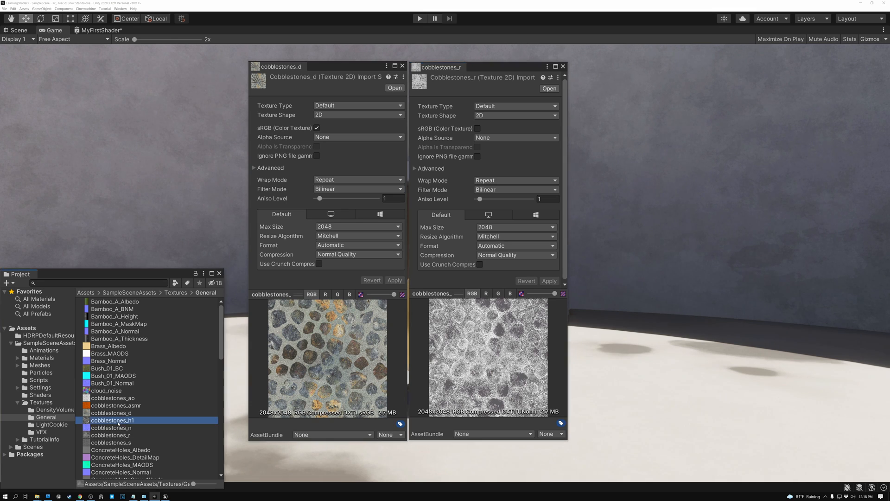
click(137, 418)
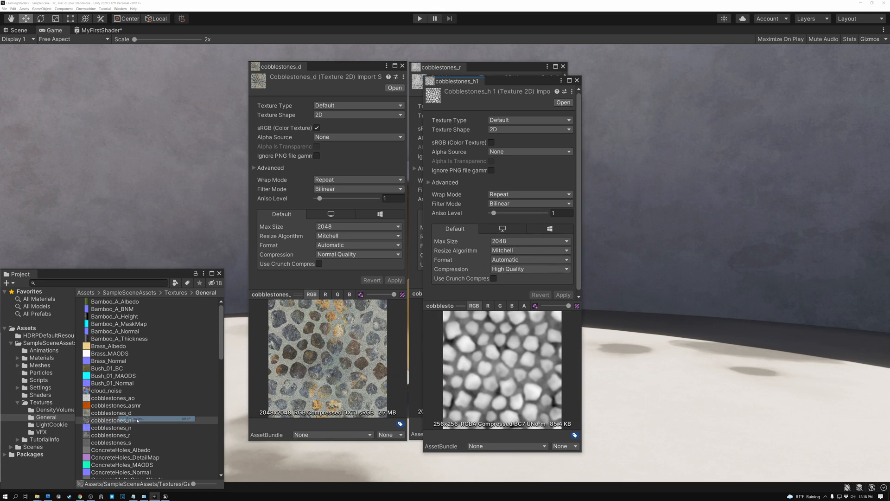
drag(500, 83, 649, 71)
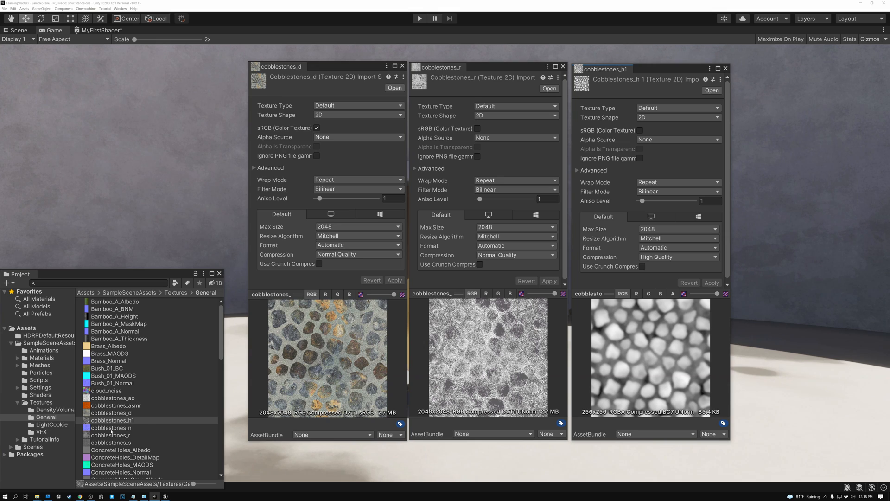
- Open the cobblestones_n properties beside the cobblestones_h1 window and check the available texture types without changing the Normal map setting
right_click(111, 429)
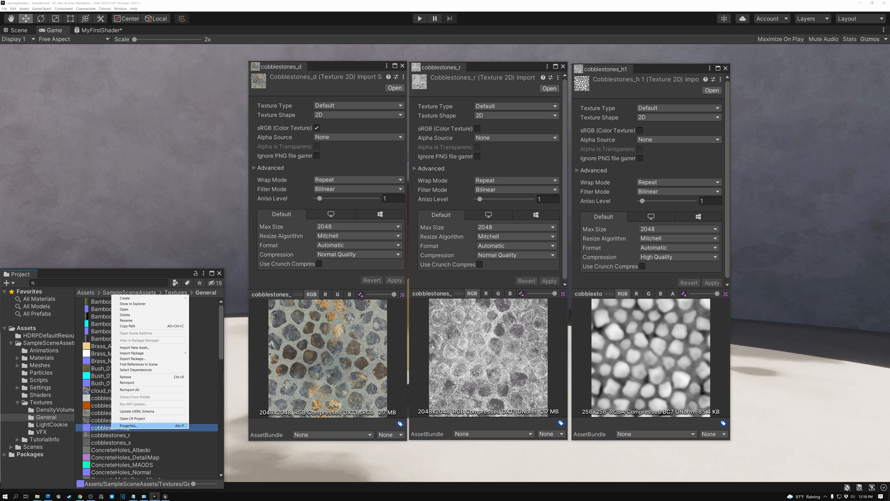
click(128, 425)
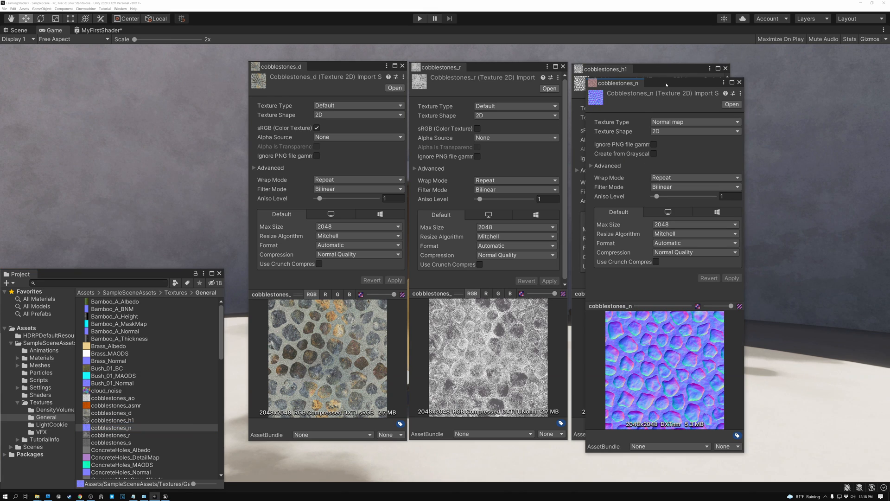
drag(666, 84, 804, 77)
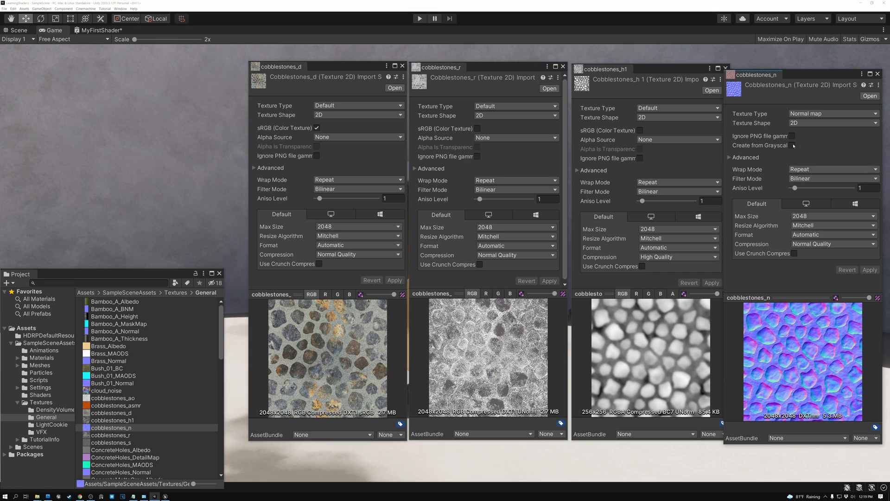
click(802, 115)
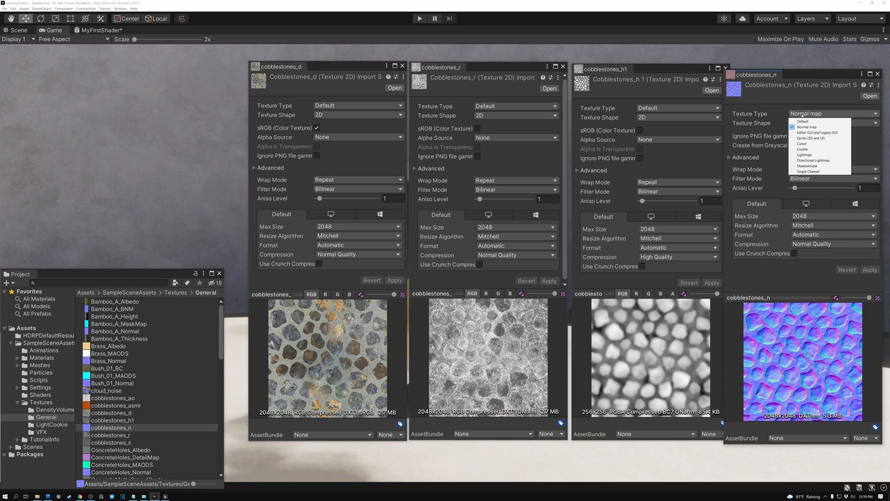
click(769, 108)
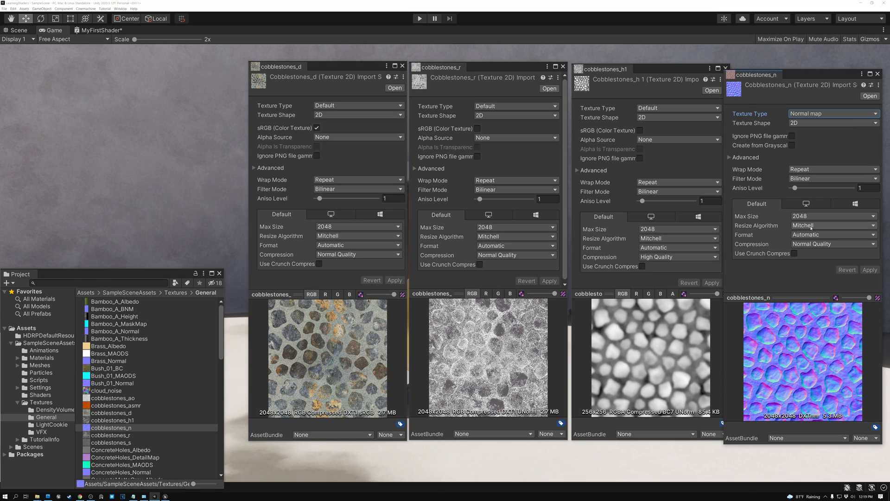